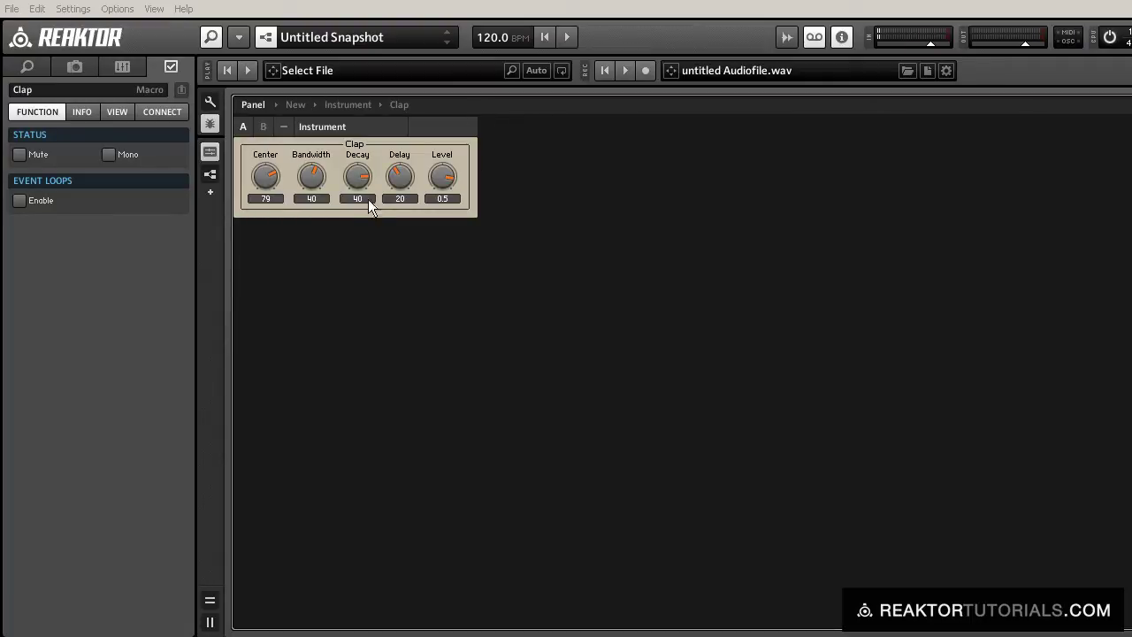
Audition the Clap with Center at 74 then 77, Decay 33, Bandwidth 60 and Level 3.5.
{"action": "left_click", "coordinate": [555, 237]}
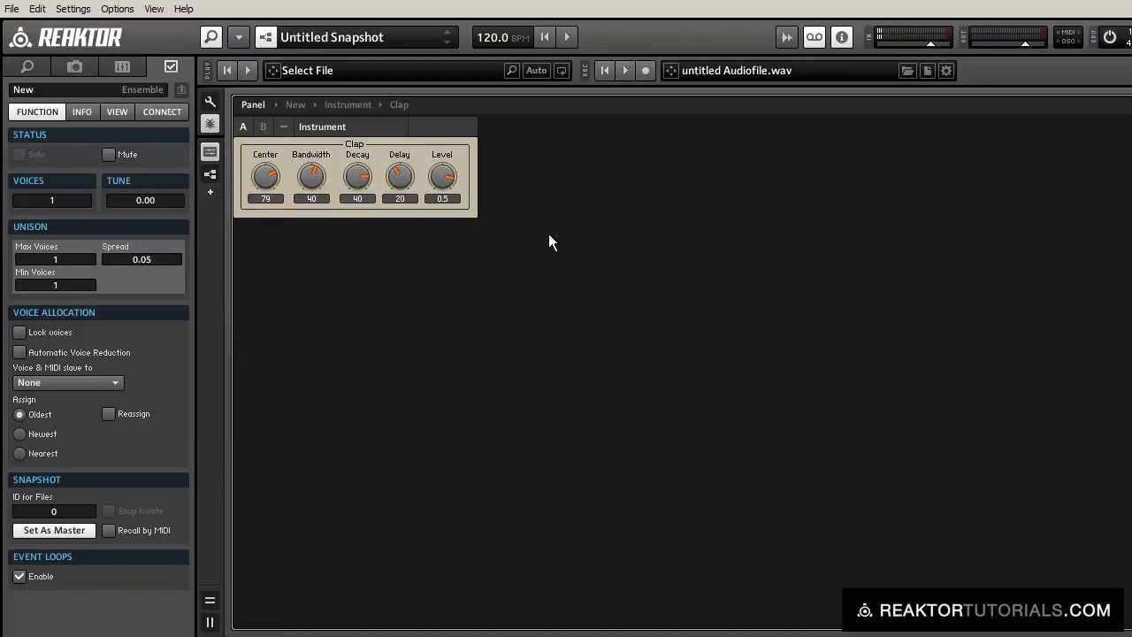
{"action": "left_click", "coordinate": [272, 181]}
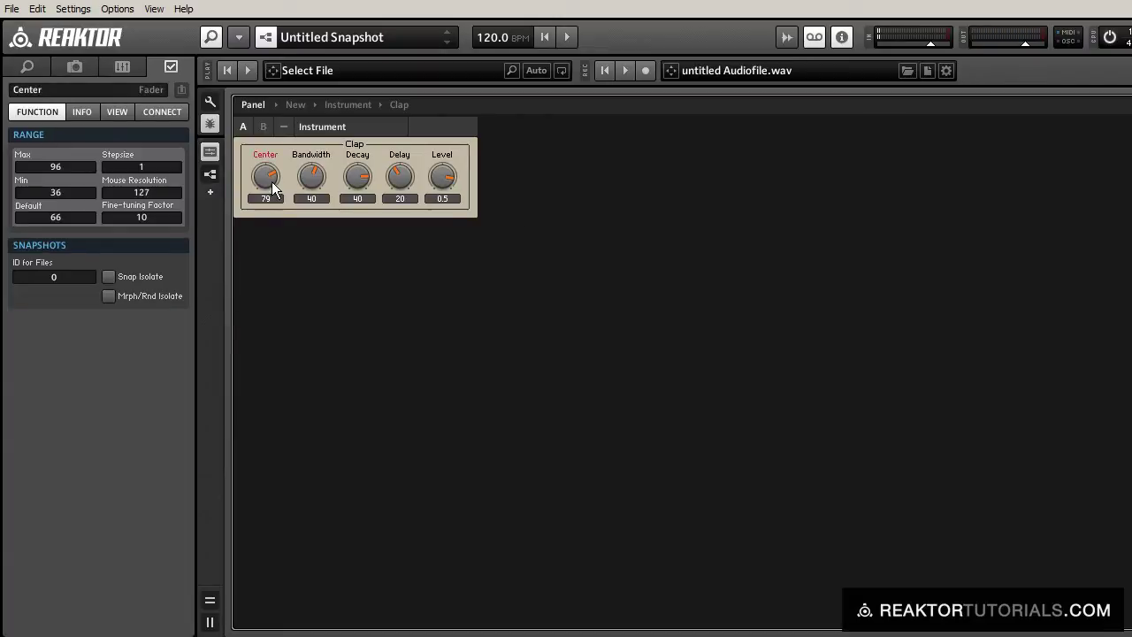
{"action": "left_click_drag", "start_coordinate": [271, 181], "coordinate": [442, 178]}
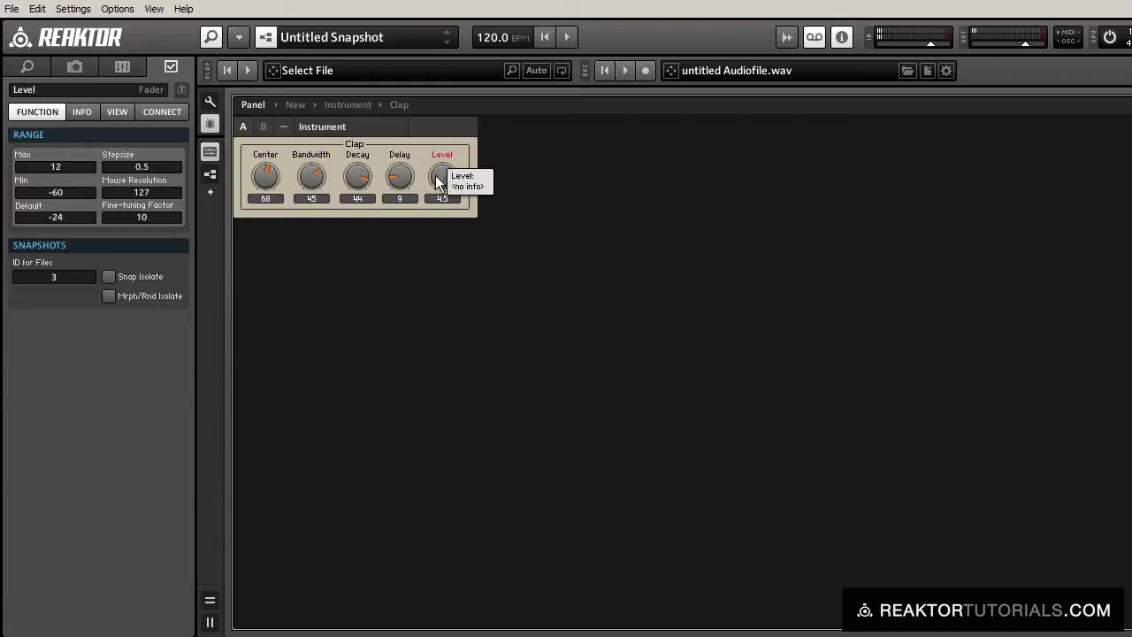
{"action": "left_click_drag", "start_coordinate": [365, 179], "coordinate": [374, 198]}
{"action": "left_click", "coordinate": [402, 181]}
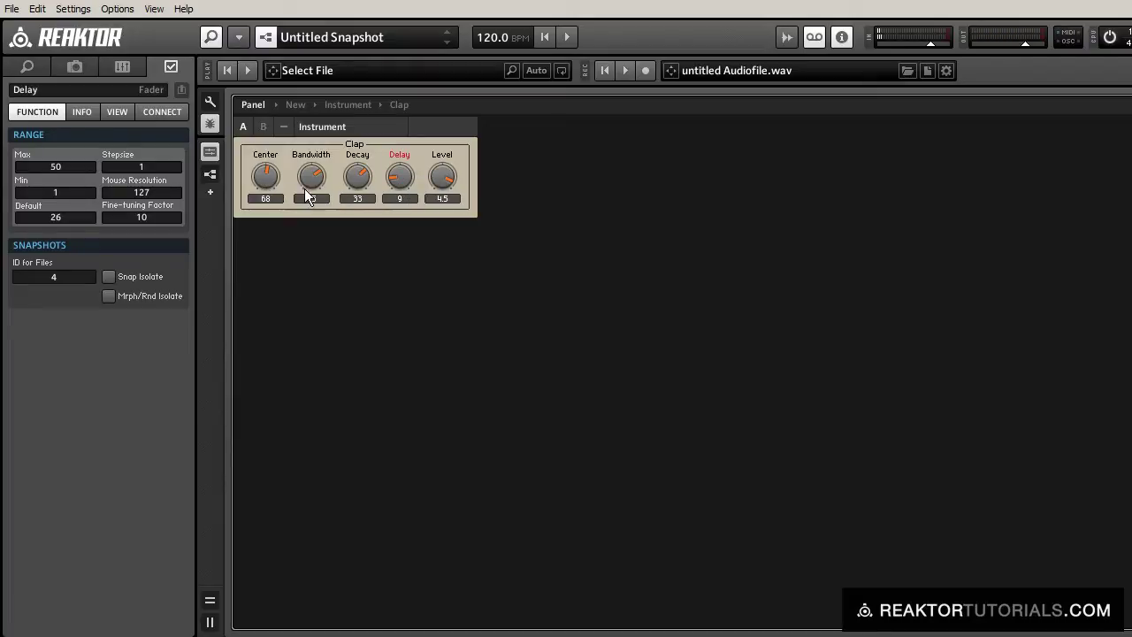
{"action": "left_click_drag", "start_coordinate": [306, 192], "coordinate": [319, 142]}
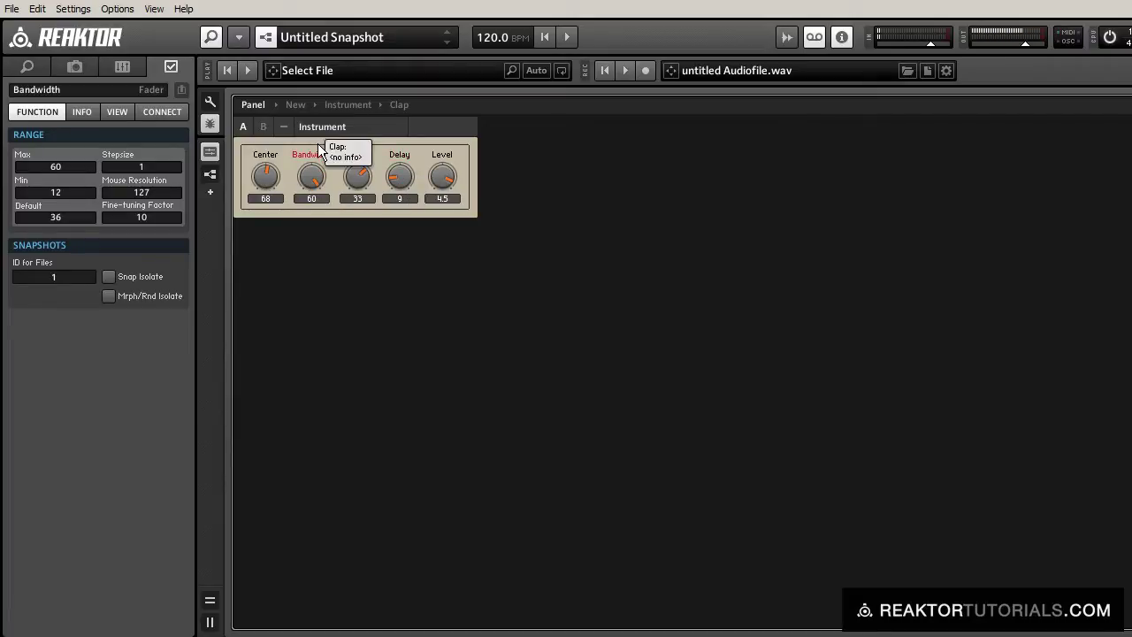
{"action": "left_click", "coordinate": [275, 183]}
{"action": "left_click_drag", "start_coordinate": [275, 182], "coordinate": [283, 176]}
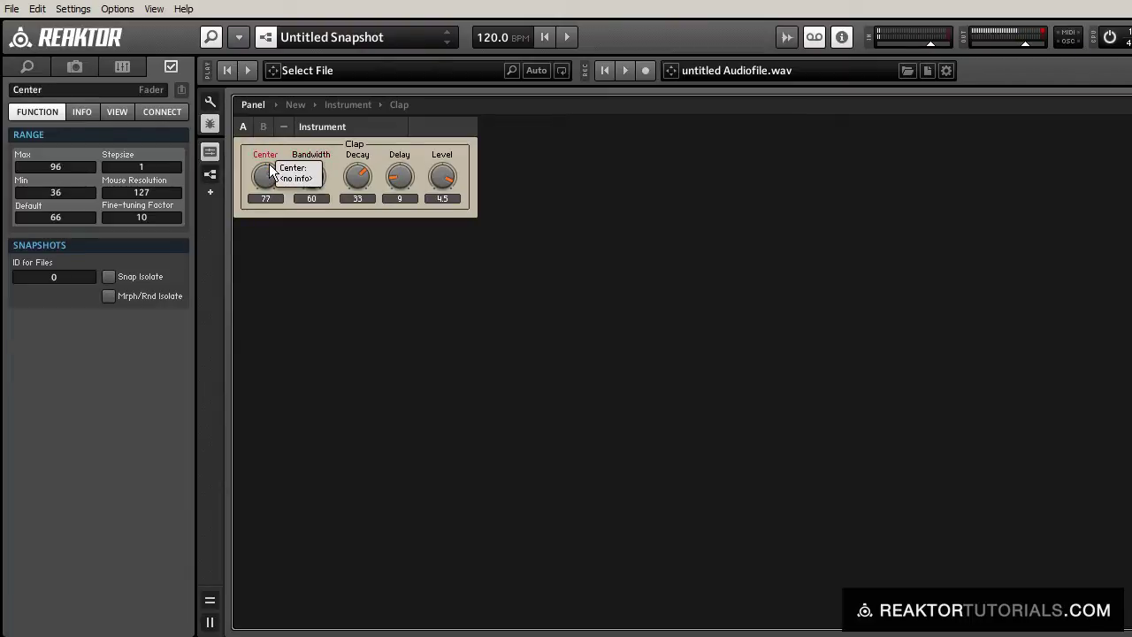
{"action": "left_click", "coordinate": [451, 174]}
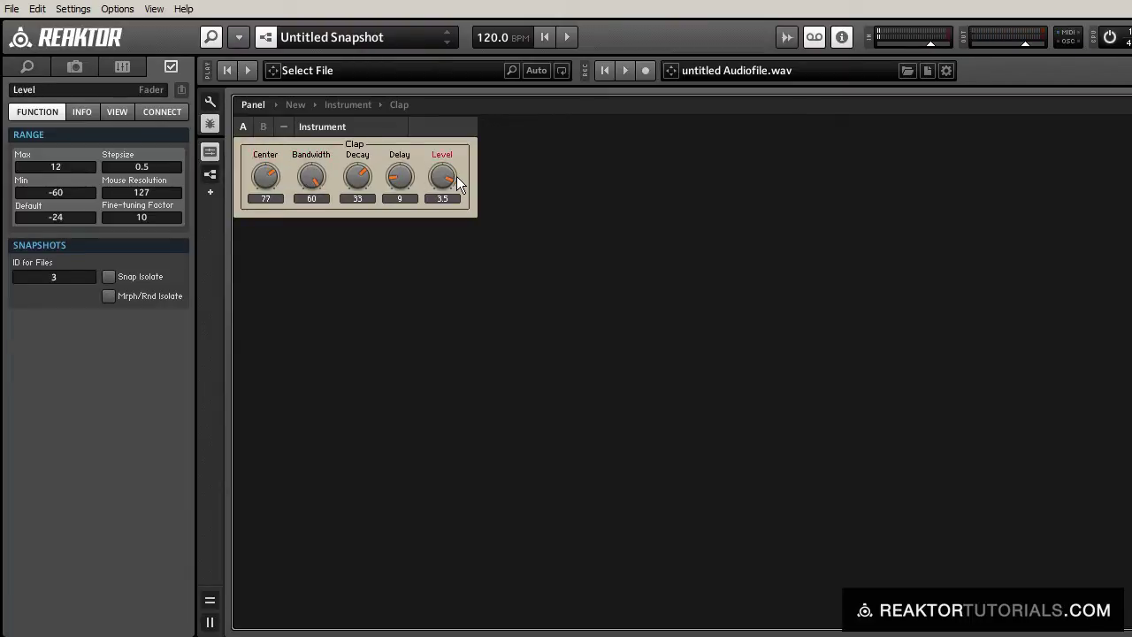
{"action": "left_click_drag", "start_coordinate": [451, 178], "coordinate": [451, 182]}
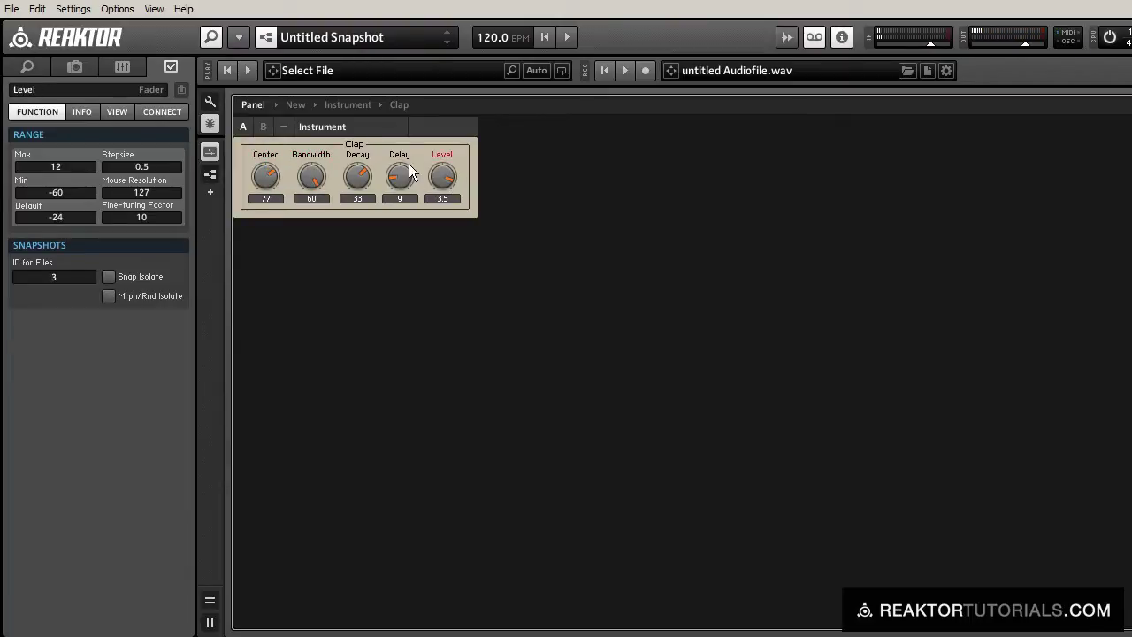
Dismiss the File menu and clear the selection to show the empty Instrument panel.
{"action": "left_click", "coordinate": [13, 8]}
{"action": "key", "text": "Escape"}
{"action": "left_click", "coordinate": [376, 237]}
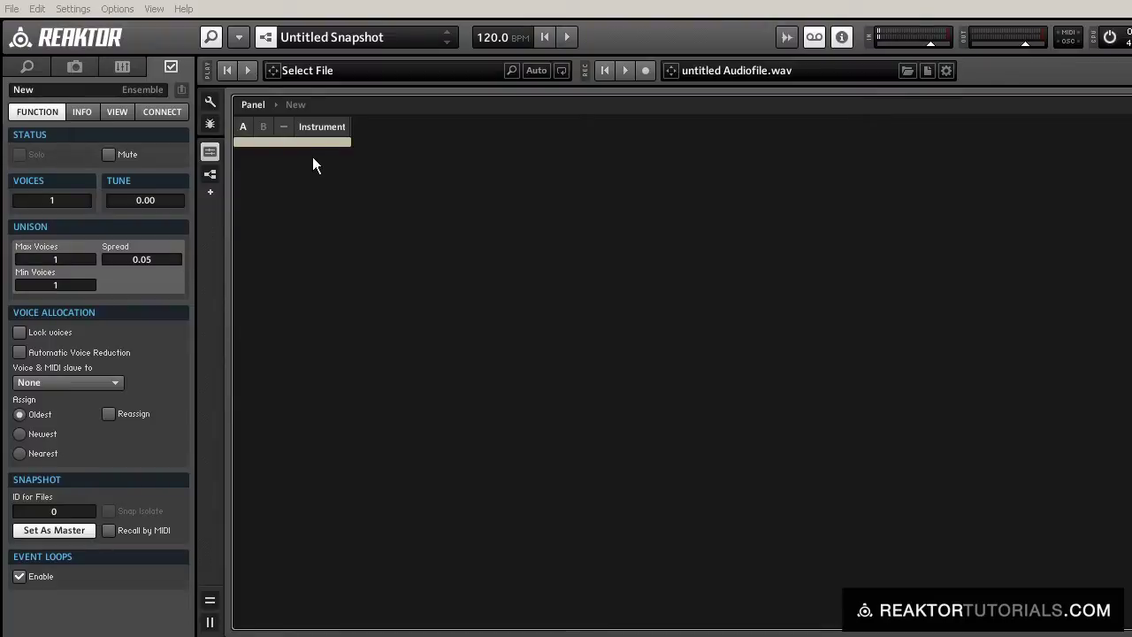
Insert a Macro in the Instrument structure and name it Clap.
{"action": "double_click", "coordinate": [309, 142]}
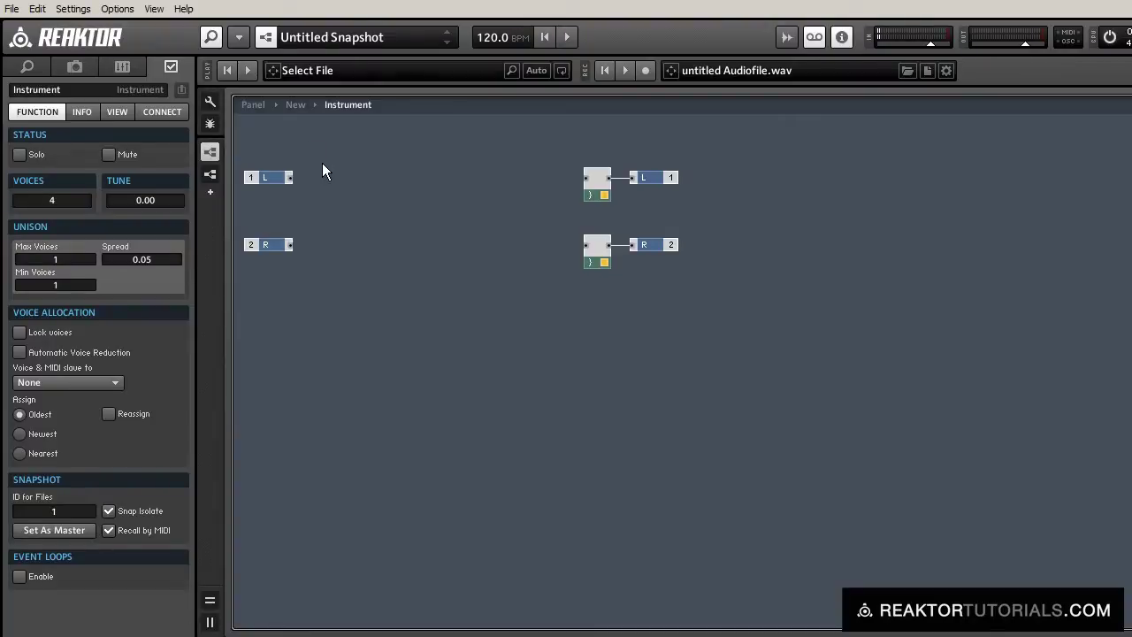
{"action": "double_click", "coordinate": [358, 199]}
{"action": "type", "text": "macro"}
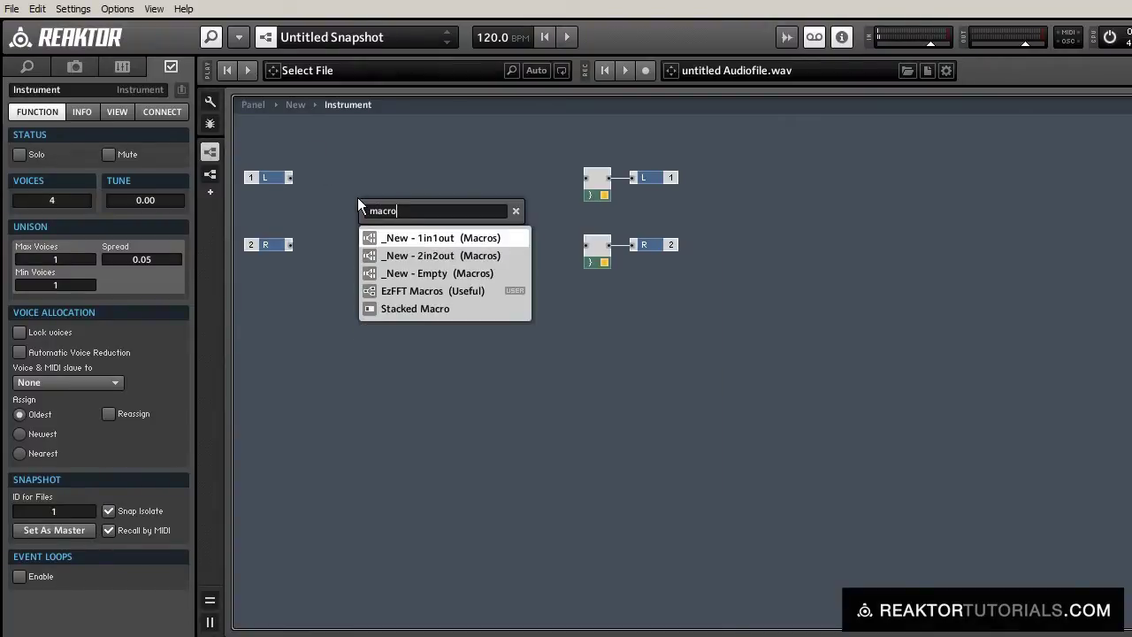
{"action": "key", "text": "Return"}
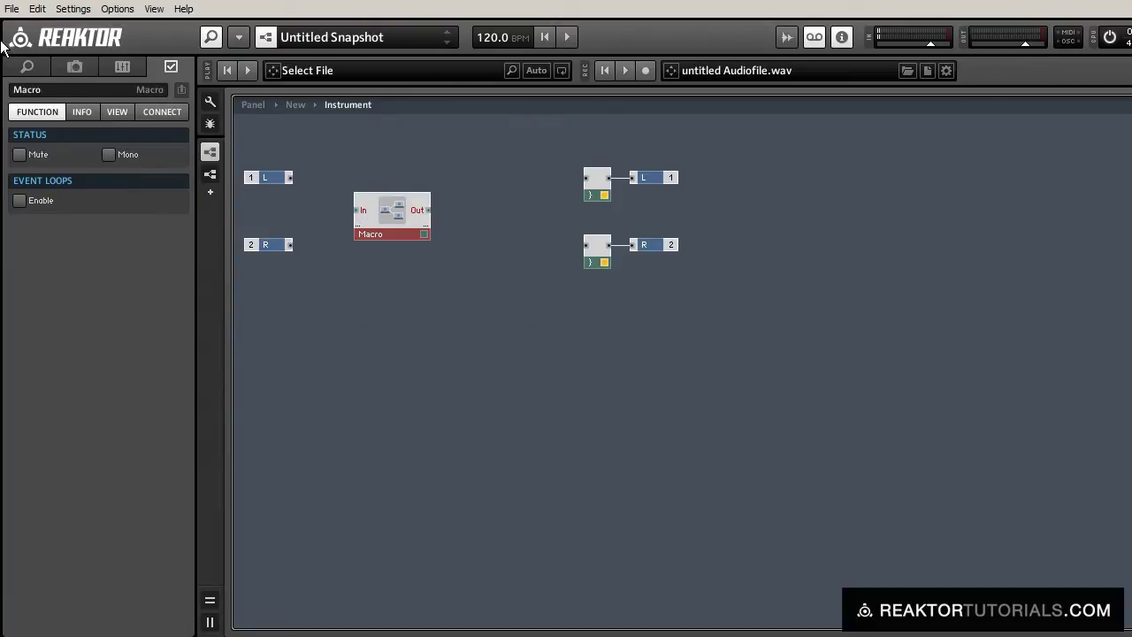
{"action": "left_click_drag", "start_coordinate": [48, 89], "coordinate": [1, 104]}
{"action": "type", "text": "Clap"}
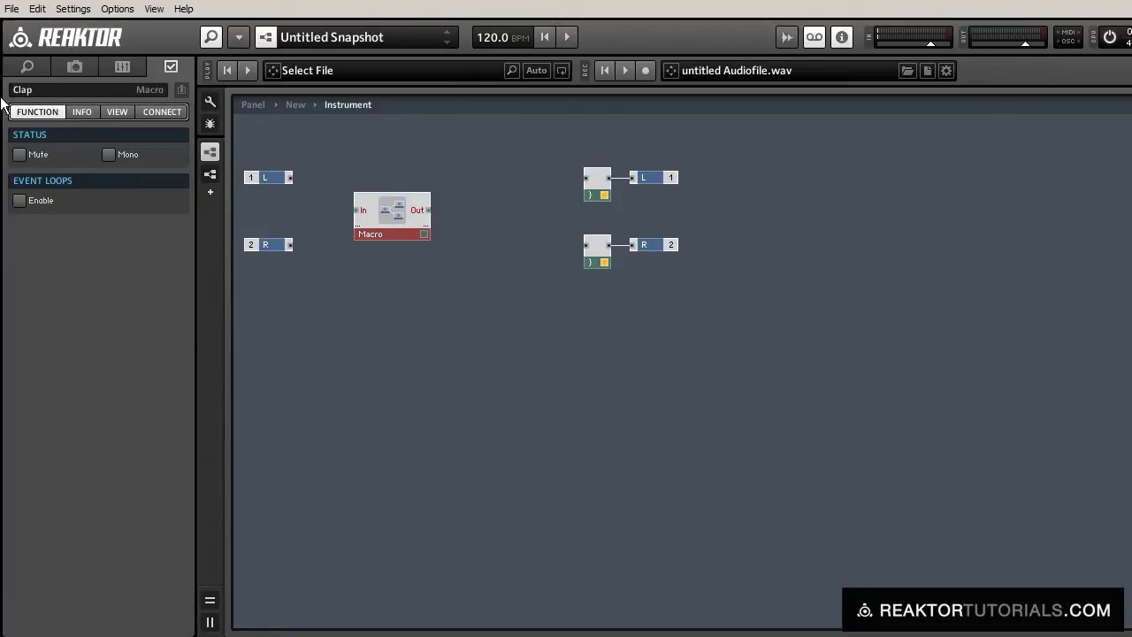
{"action": "key", "text": "Return"}
Inside Clap, add a Noise module with a constant 1 on its amplitude input.
{"action": "double_click", "coordinate": [399, 216]}
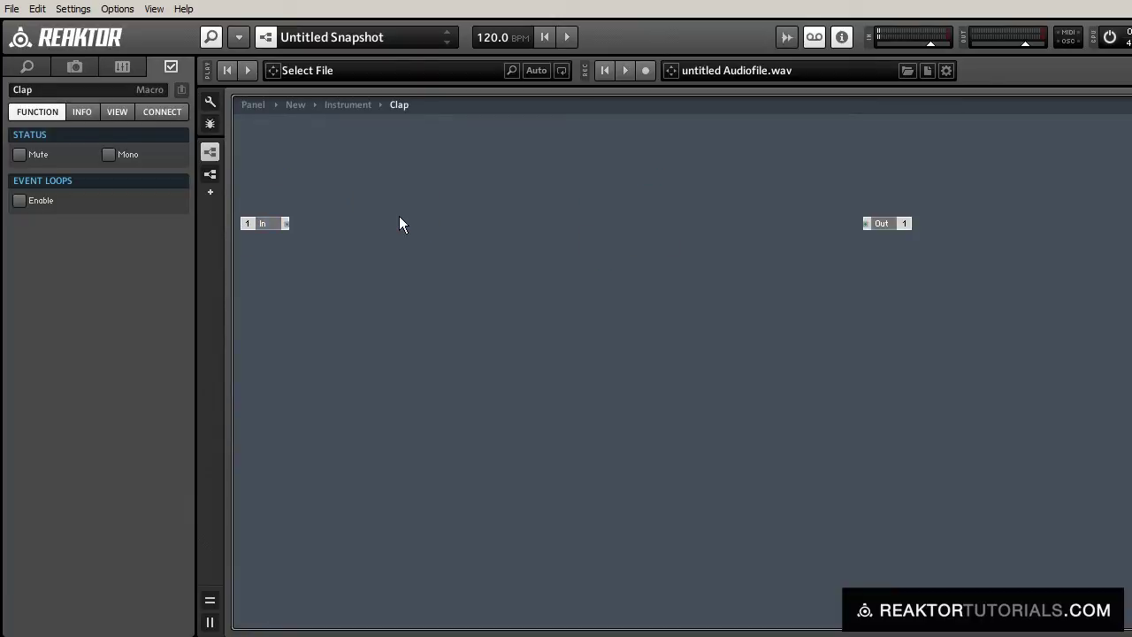
{"action": "double_click", "coordinate": [460, 262]}
{"action": "type", "text": "Noise"}
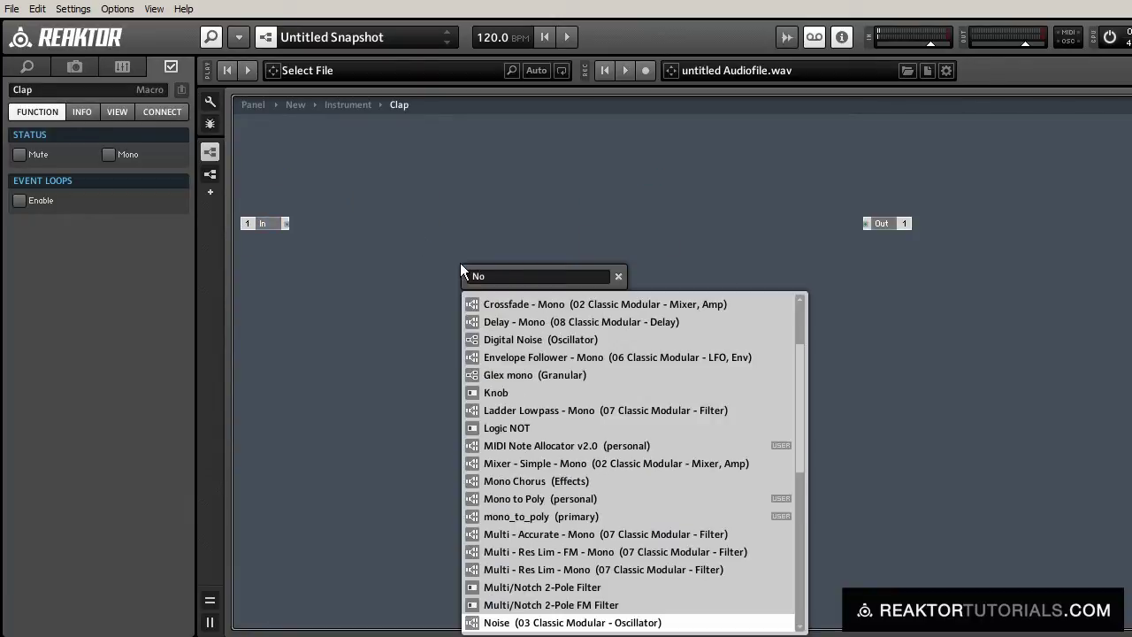
{"action": "key", "text": "Down"}
{"action": "key", "text": "Down"}
{"action": "key", "text": "Return"}
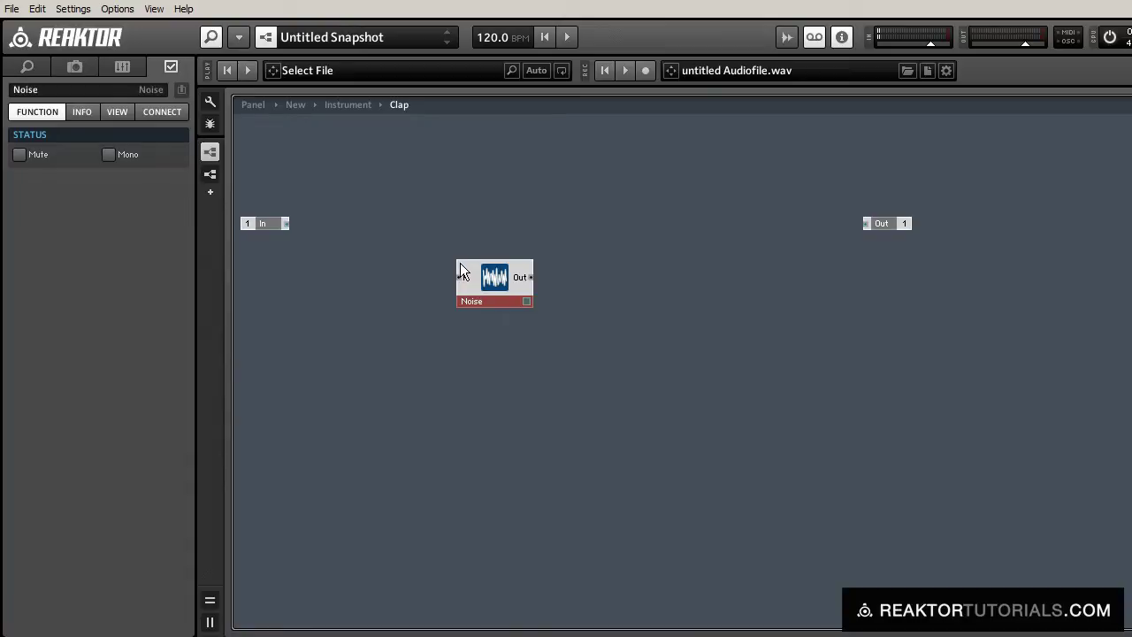
{"action": "right_click", "coordinate": [460, 276]}
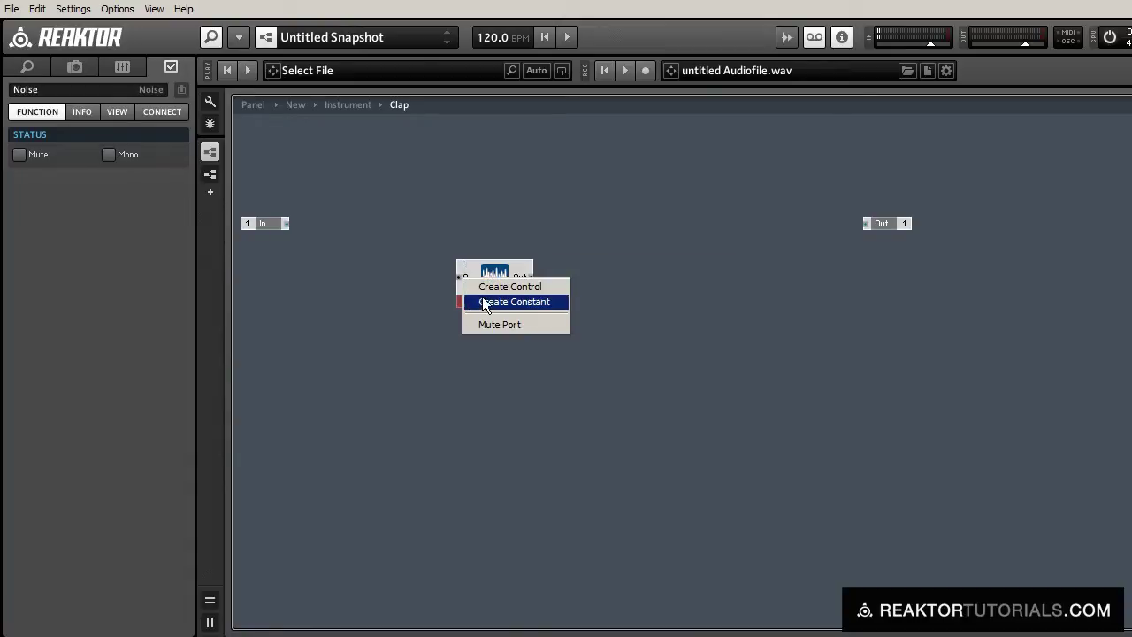
{"action": "left_click", "coordinate": [485, 301]}
Insert a Multi 2-Pole Filter module.
{"action": "left_click", "coordinate": [544, 364]}
{"action": "double_click", "coordinate": [544, 364]}
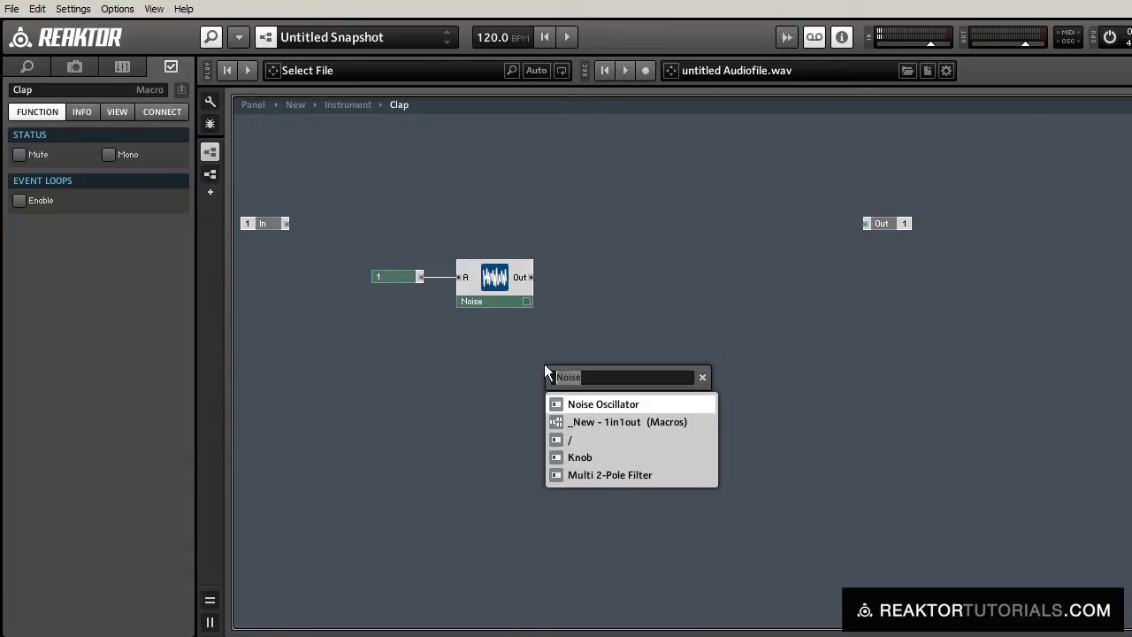
{"action": "type", "text": "ul"}
{"action": "key", "text": "BackSpace"}
{"action": "key", "text": "BackSpace"}
{"action": "type", "text": "mu"}
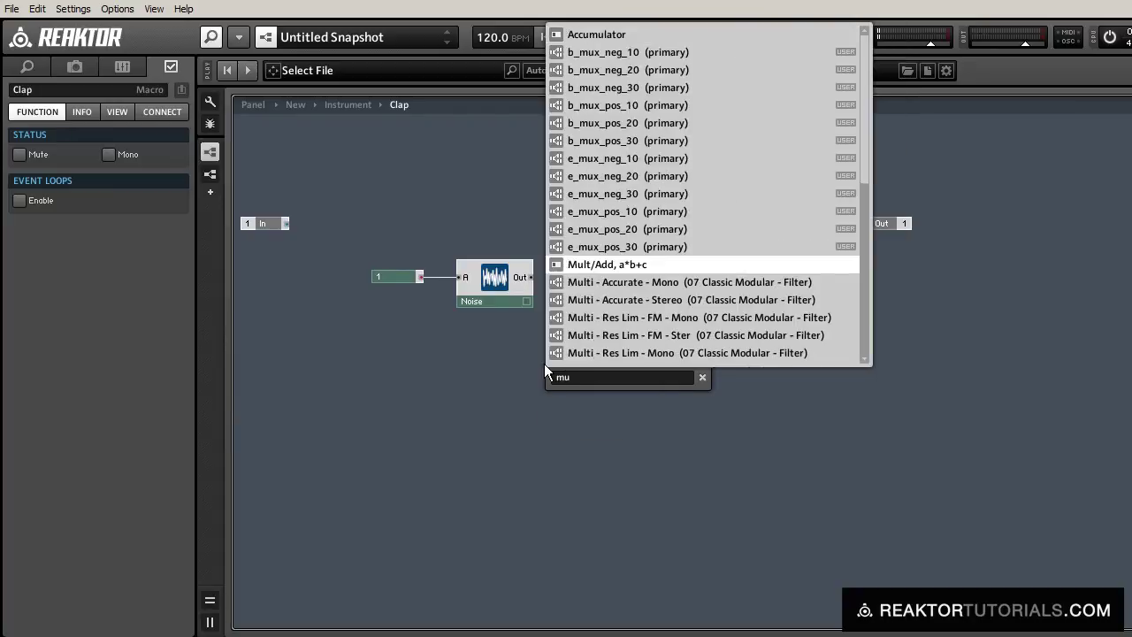
{"action": "type", "text": "lti"}
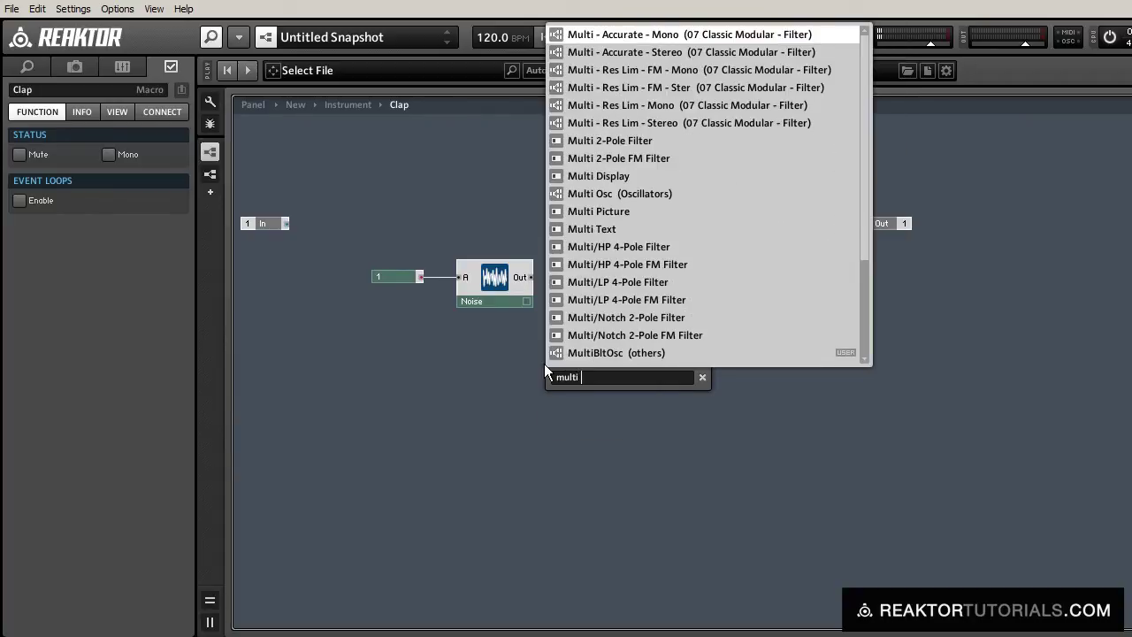
{"action": "type", "text": " 2"}
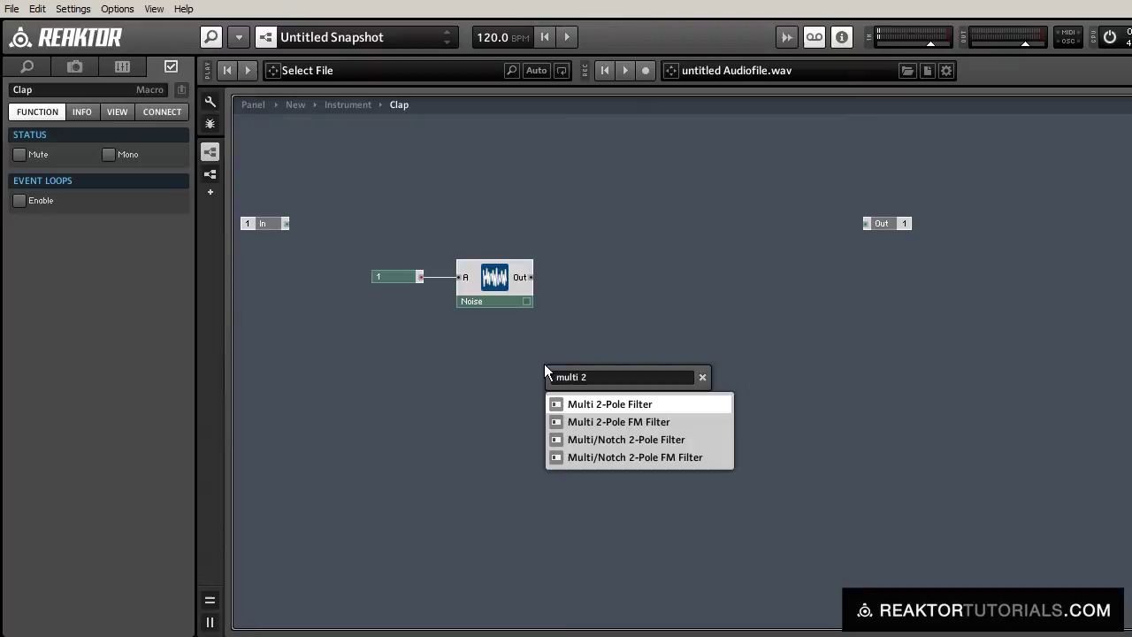
{"action": "key", "text": "Return"}
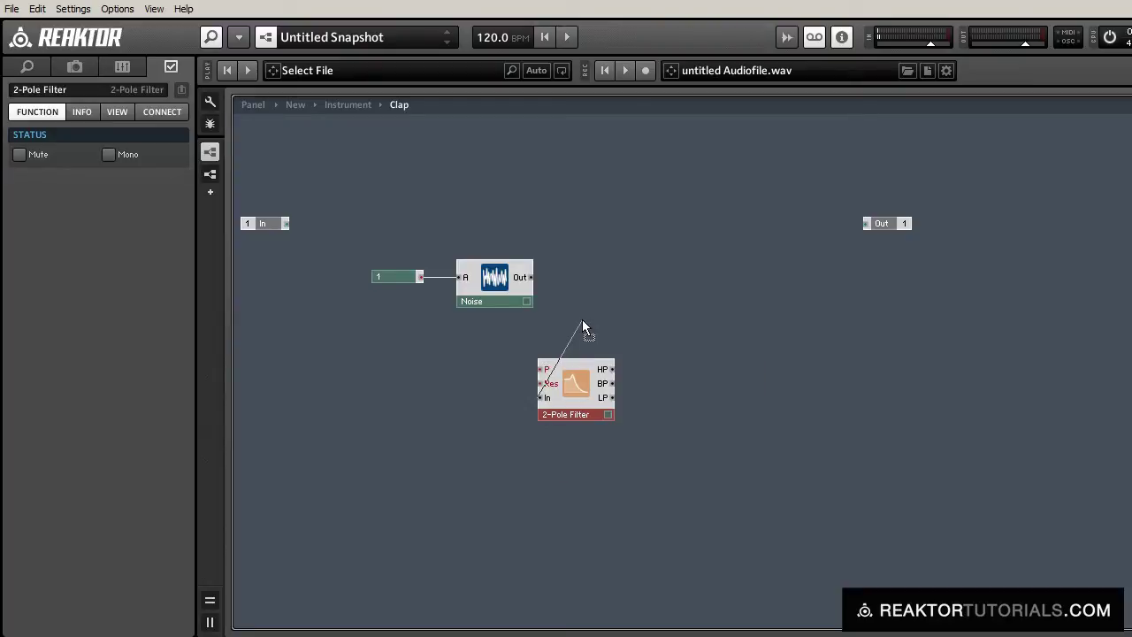
Chain the two 2-Pole Filters after Noise and shift the whole chain lower.
{"action": "left_click_drag", "start_coordinate": [576, 387], "coordinate": [709, 387]}
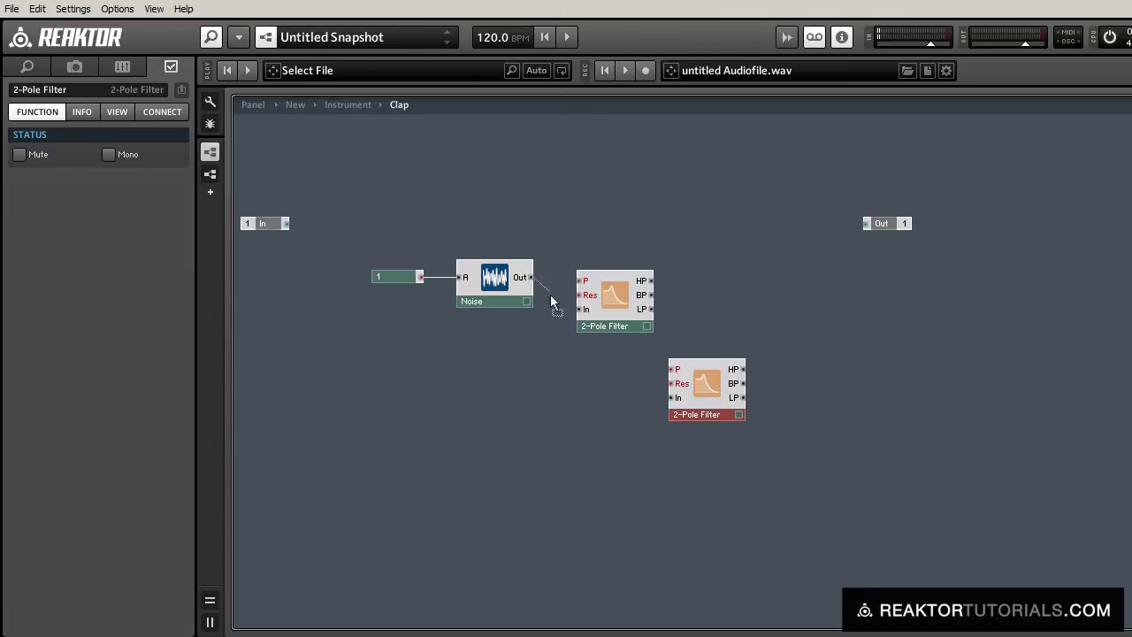
{"action": "left_click_drag", "start_coordinate": [612, 321], "coordinate": [723, 286]}
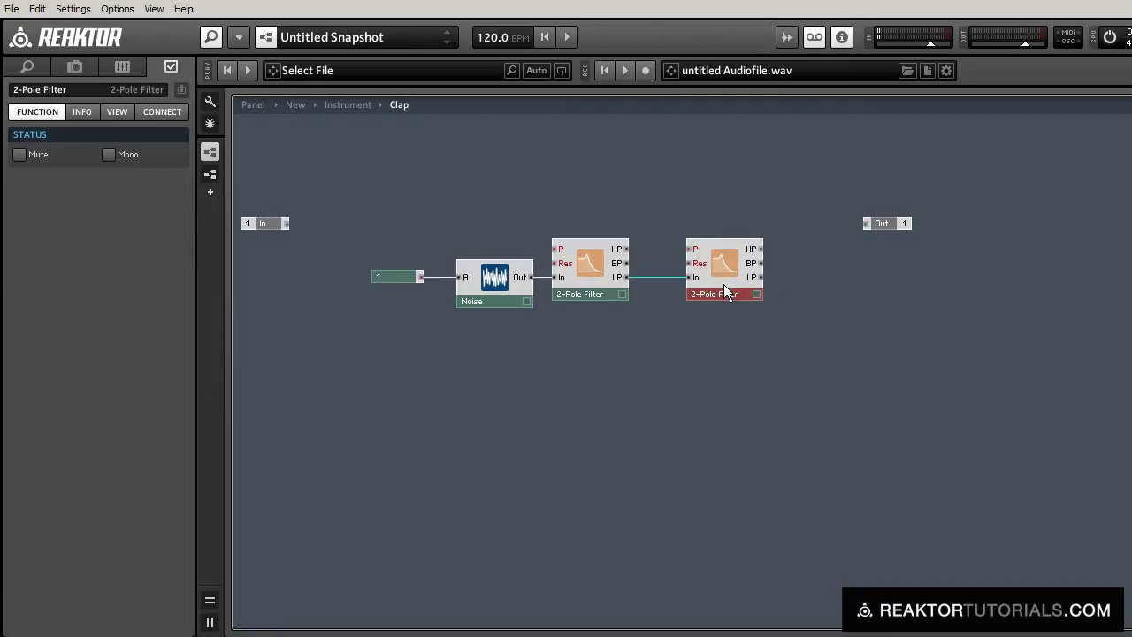
{"action": "left_click", "coordinate": [670, 305]}
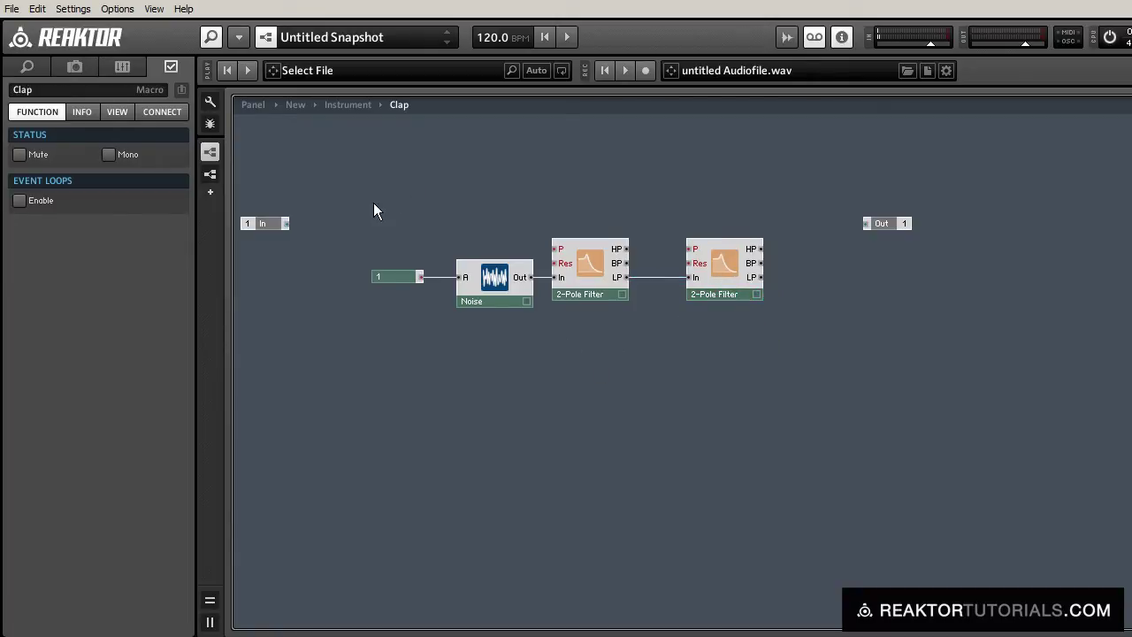
{"action": "left_click_drag", "start_coordinate": [374, 203], "coordinate": [803, 371]}
{"action": "left_click_drag", "start_coordinate": [721, 279], "coordinate": [732, 346]}
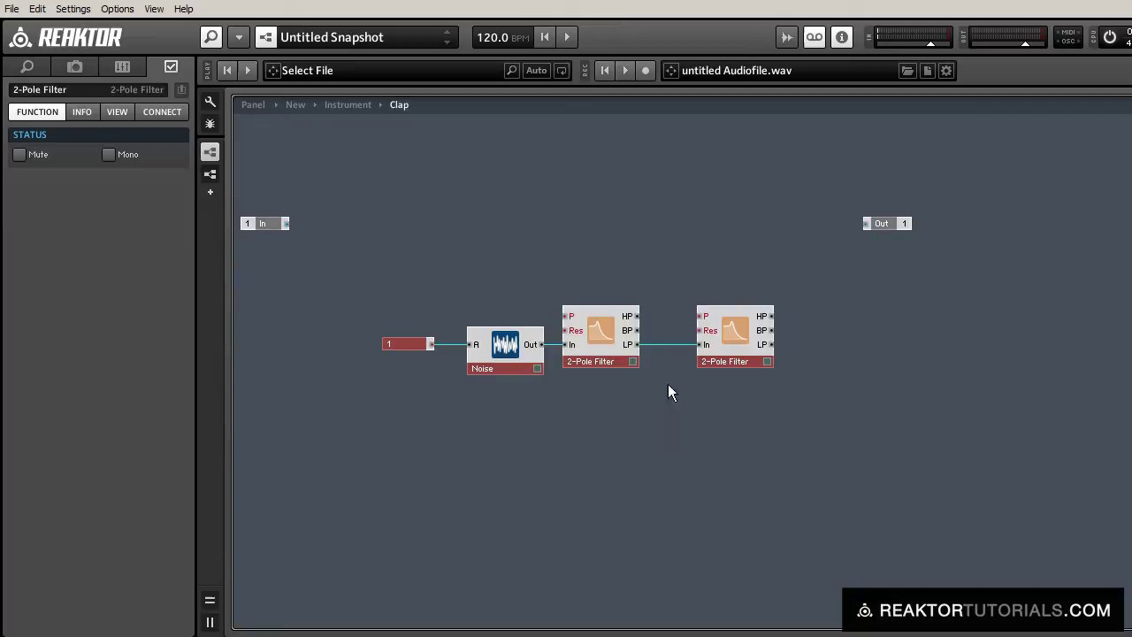
{"action": "left_click", "coordinate": [668, 383]}
Insert a Knob module above the noise chain.
{"action": "double_click", "coordinate": [413, 252]}
{"action": "type", "text": "kno"}
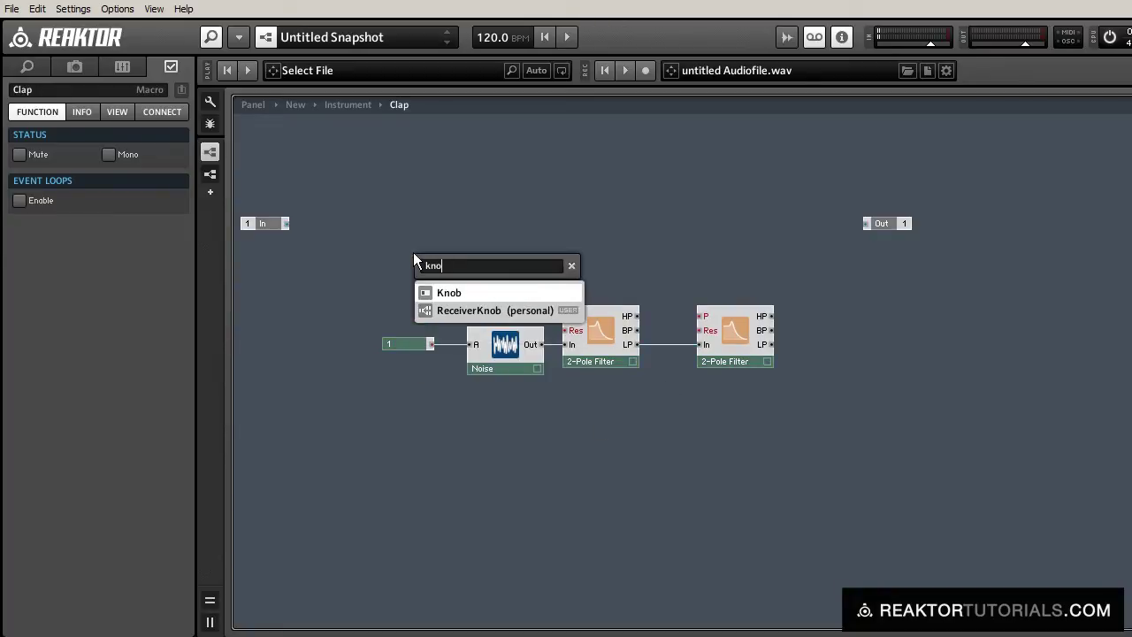
{"action": "key", "text": "Return"}
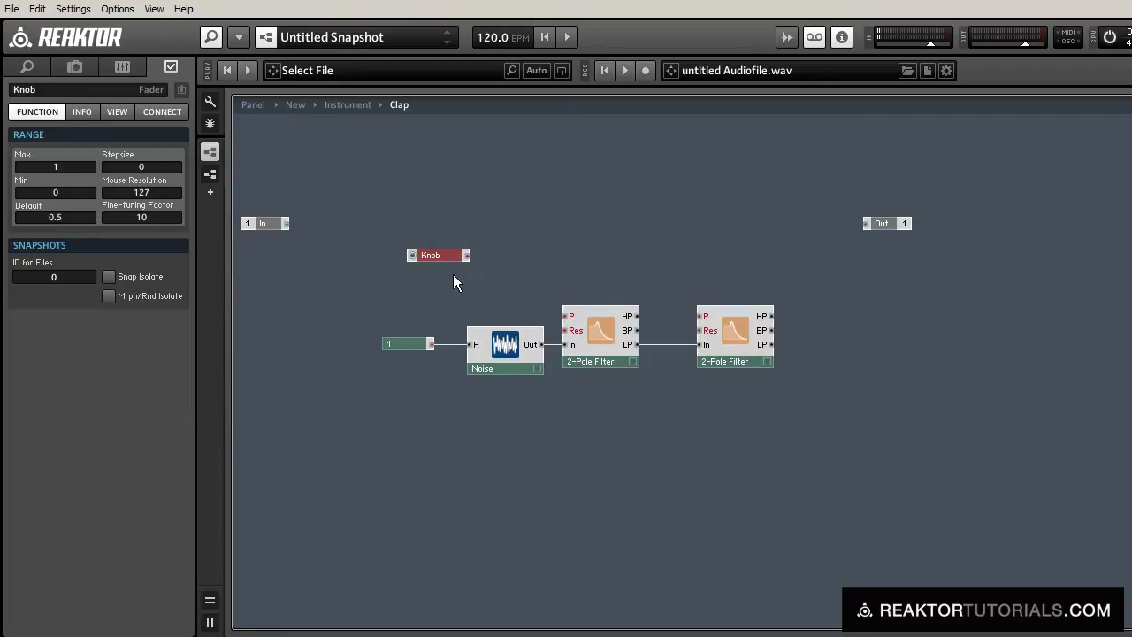
{"action": "left_click_drag", "start_coordinate": [439, 254], "coordinate": [390, 242]}
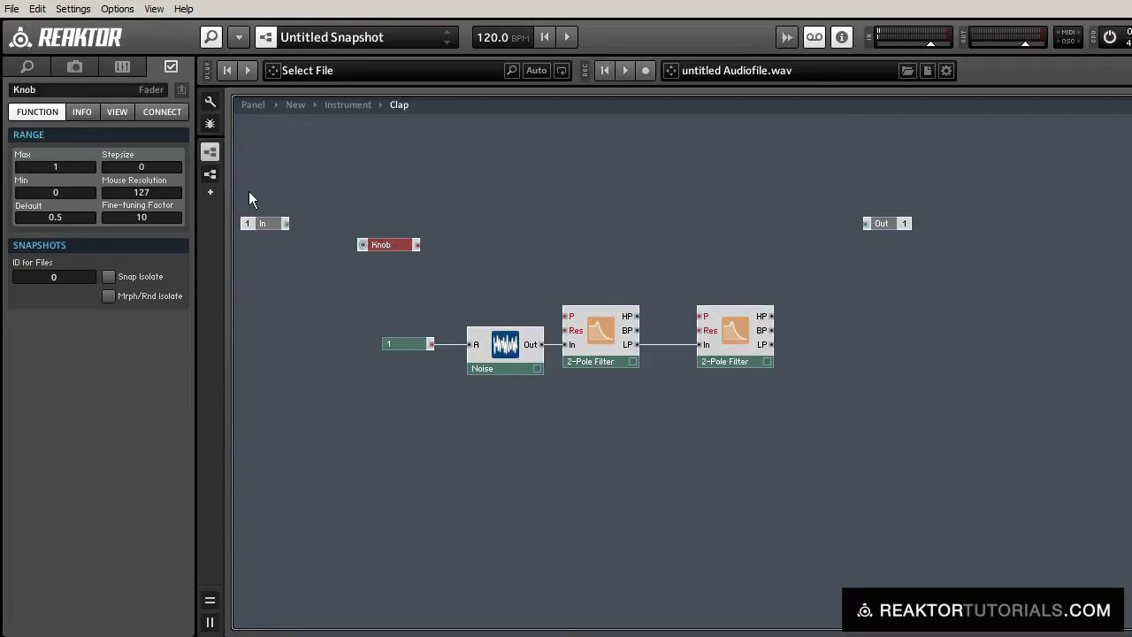
Name the knob Center with a 36 to 96 range and step size 1.
{"action": "double_click", "coordinate": [69, 166]}
{"action": "type", "text": "9"}
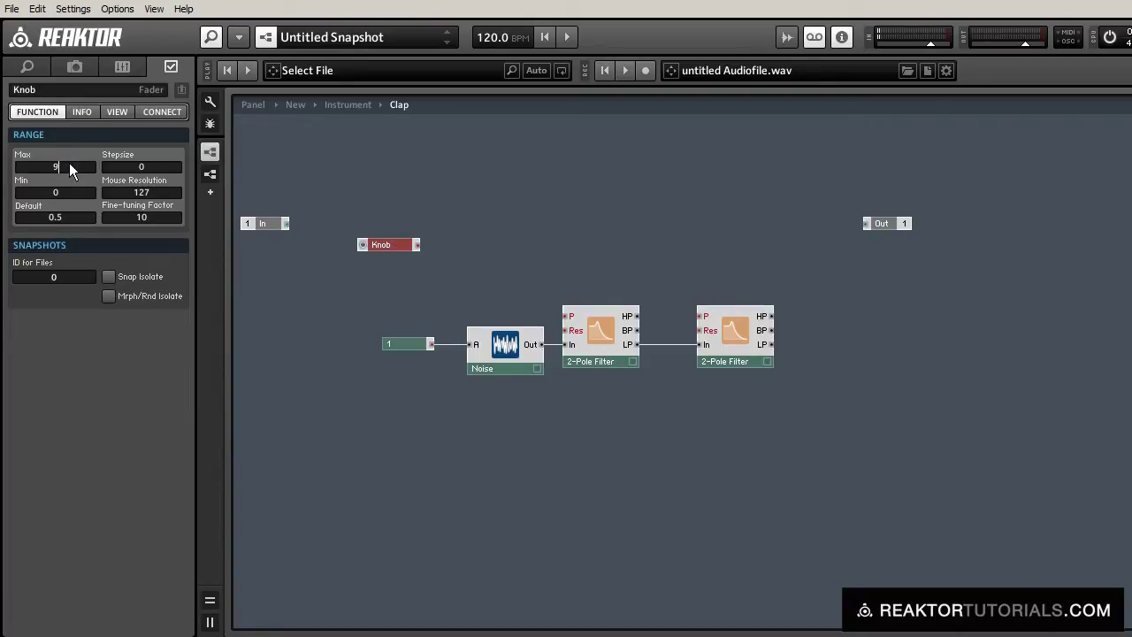
{"action": "type", "text": "6"}
{"action": "key", "text": "Return"}
{"action": "left_click", "coordinate": [68, 190]}
{"action": "type", "text": "36"}
{"action": "double_click", "coordinate": [70, 86]}
{"action": "type", "text": "Center"}
{"action": "left_click", "coordinate": [120, 168]}
{"action": "left_click", "coordinate": [391, 251]}
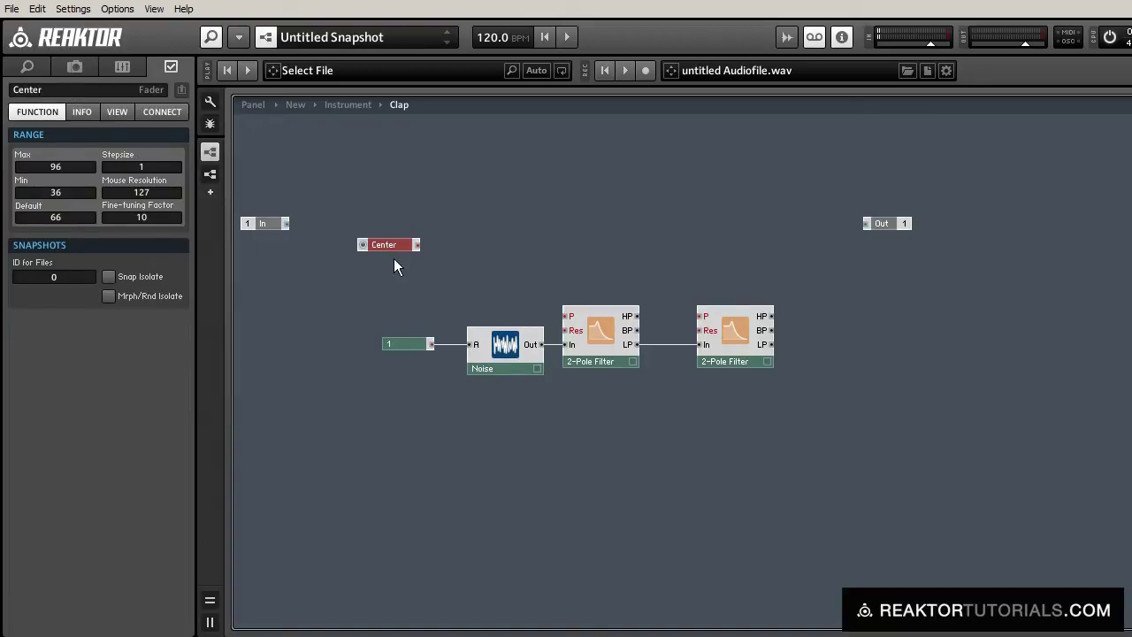
Add a second knob named Bandwidth with a 12 to 60 range.
{"action": "double_click", "coordinate": [394, 259]}
{"action": "type", "text": "kno"}
{"action": "key", "text": "Return"}
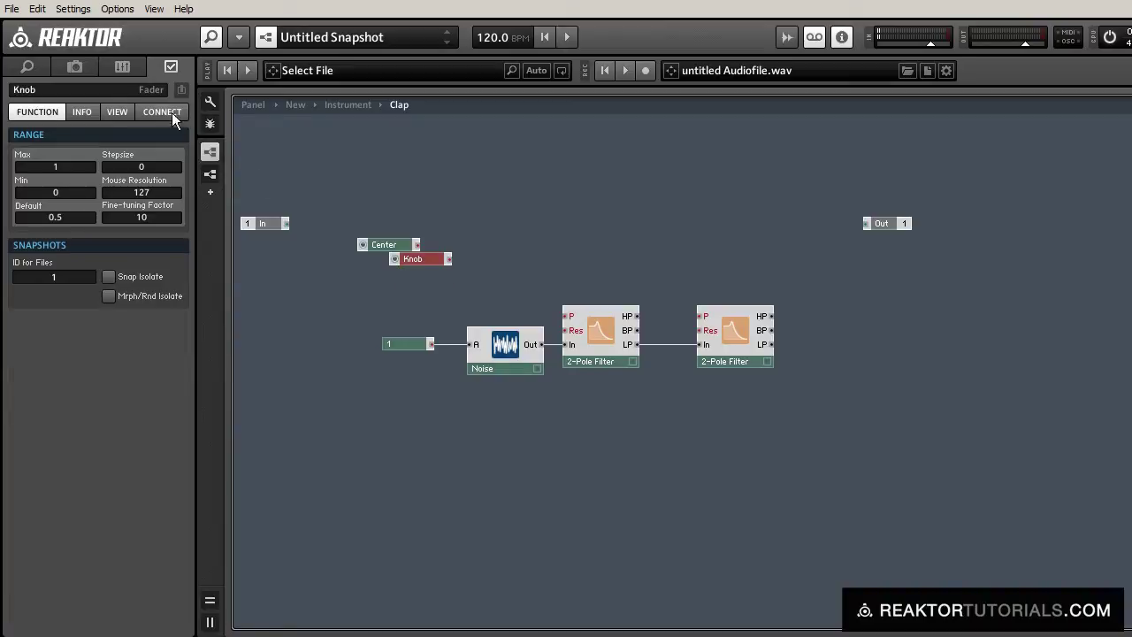
{"action": "left_click", "coordinate": [98, 92]}
{"action": "type", "text": "B"}
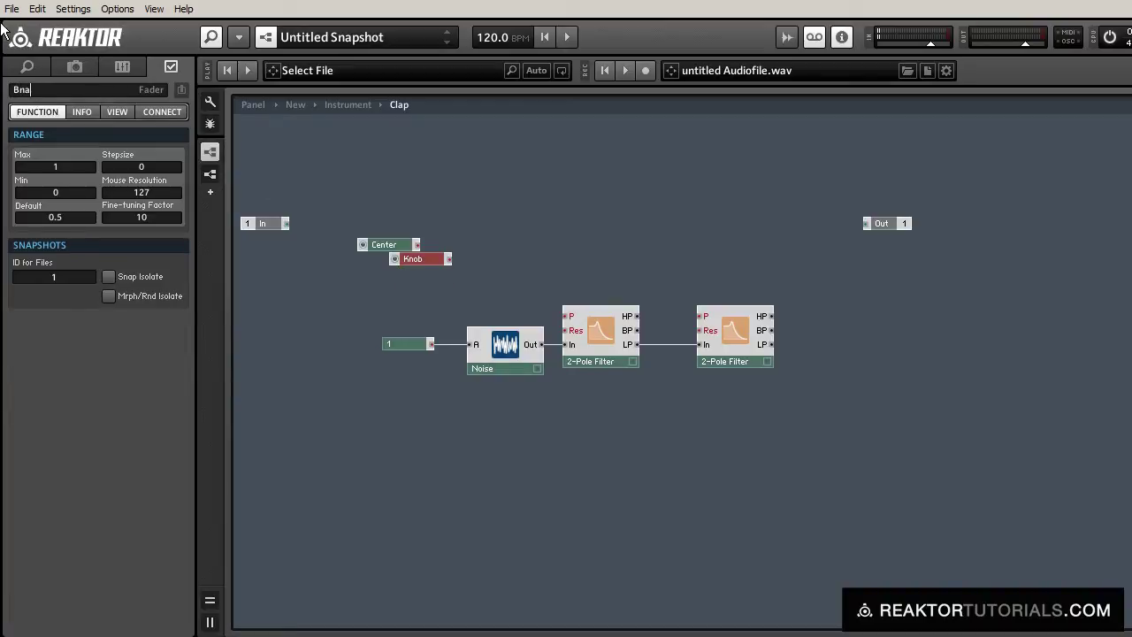
{"action": "type", "text": "andwidth"}
{"action": "key", "text": "Return"}
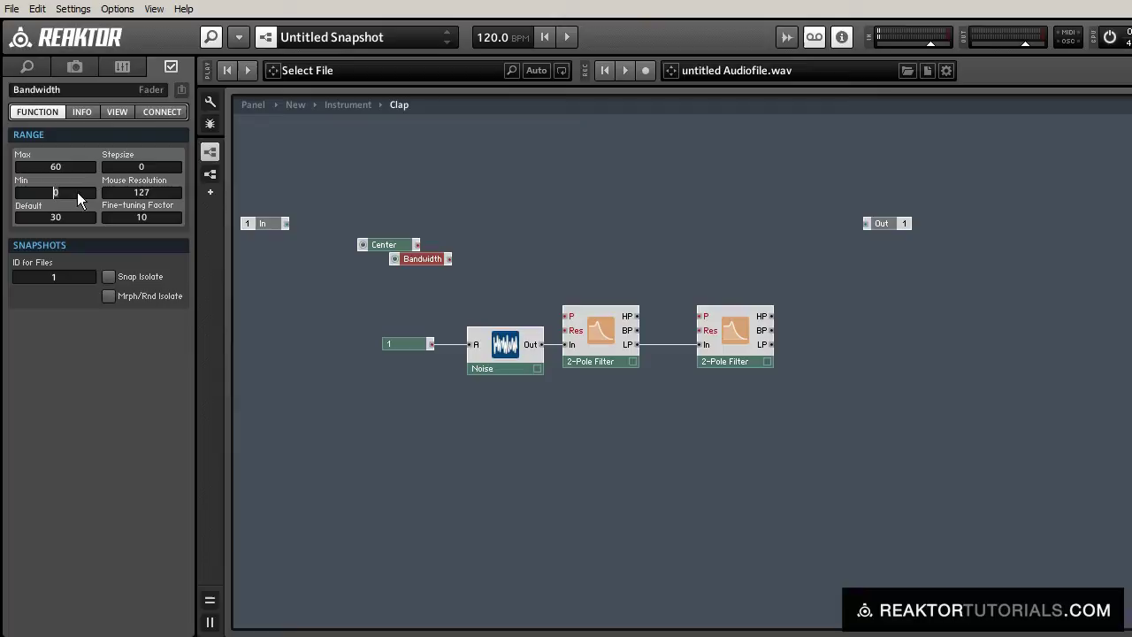
{"action": "type", "text": "12"}
{"action": "left_click", "coordinate": [385, 299]}
{"action": "left_click_drag", "start_coordinate": [427, 262], "coordinate": [422, 261]}
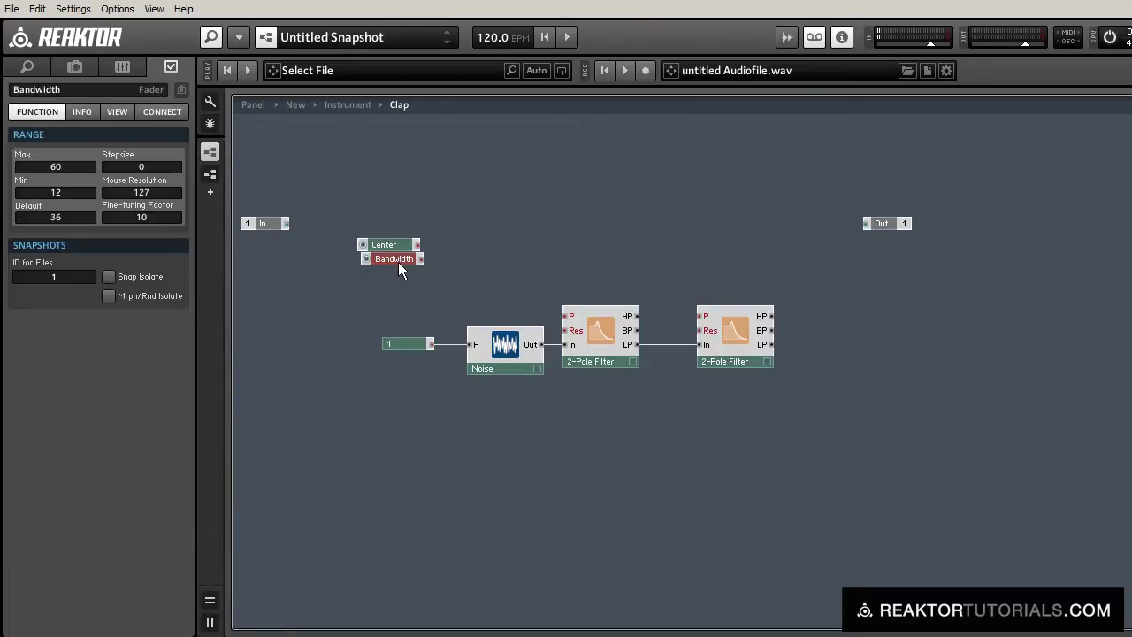
Insert a divide module next to the Bandwidth knob.
{"action": "left_click", "coordinate": [414, 275]}
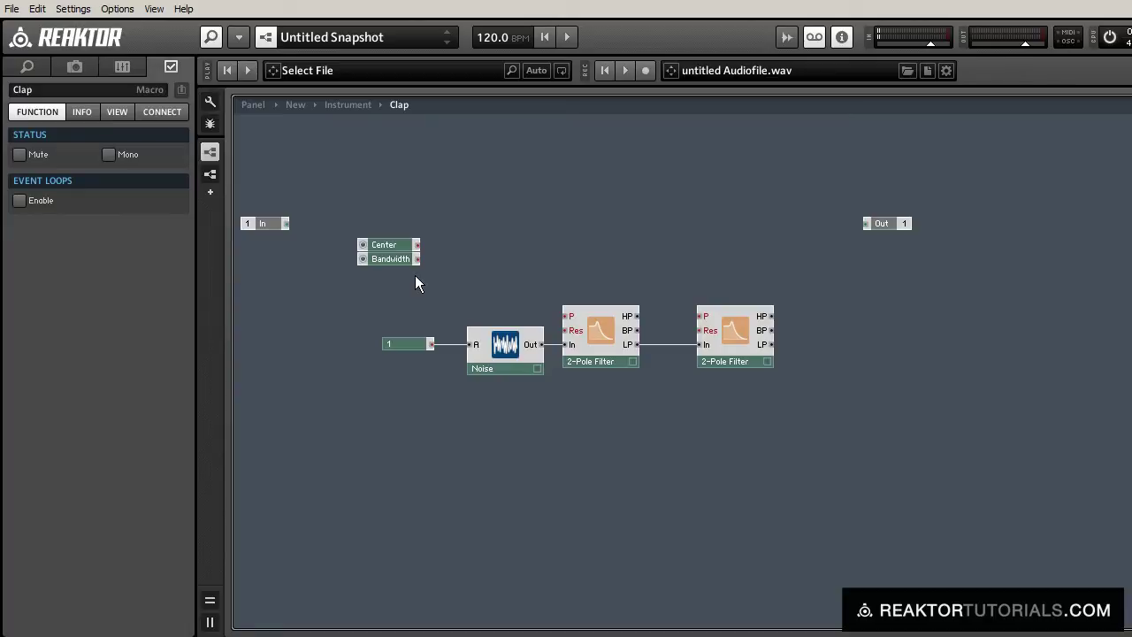
{"action": "double_click", "coordinate": [415, 275]}
{"action": "type", "text": "/"}
{"action": "key", "text": "Return"}
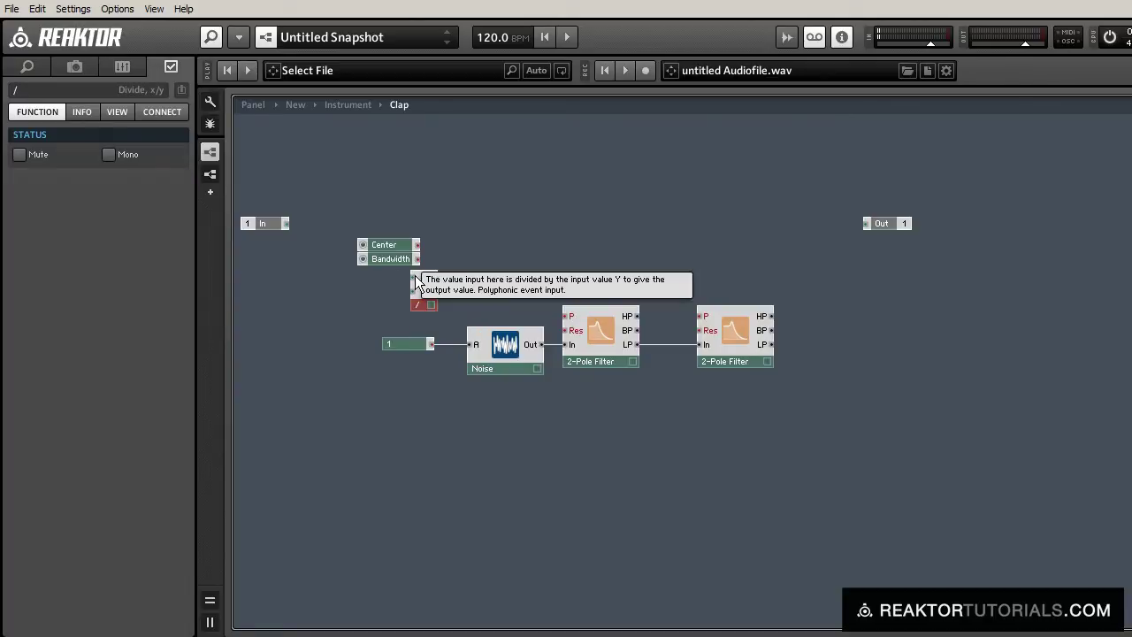
{"action": "left_click", "coordinate": [391, 259]}
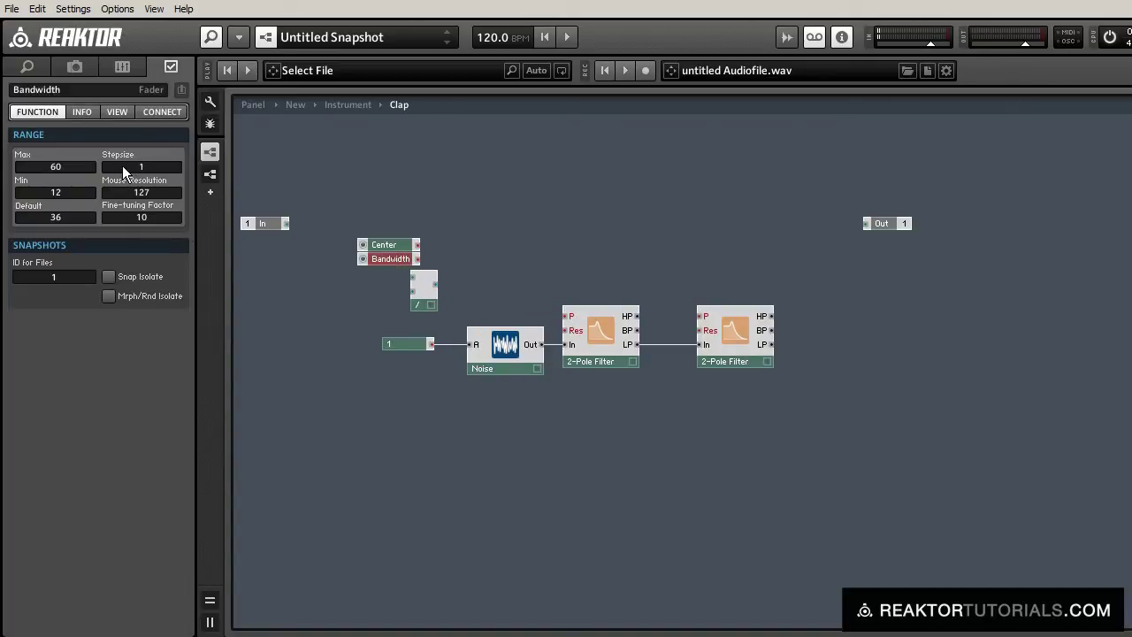
{"action": "left_click", "coordinate": [294, 267]}
{"action": "left_click_drag", "start_coordinate": [423, 294], "coordinate": [439, 269]}
Attach a constant 2 to the divide module's lower input.
{"action": "left_click", "coordinate": [407, 258]}
{"action": "right_click", "coordinate": [446, 282]}
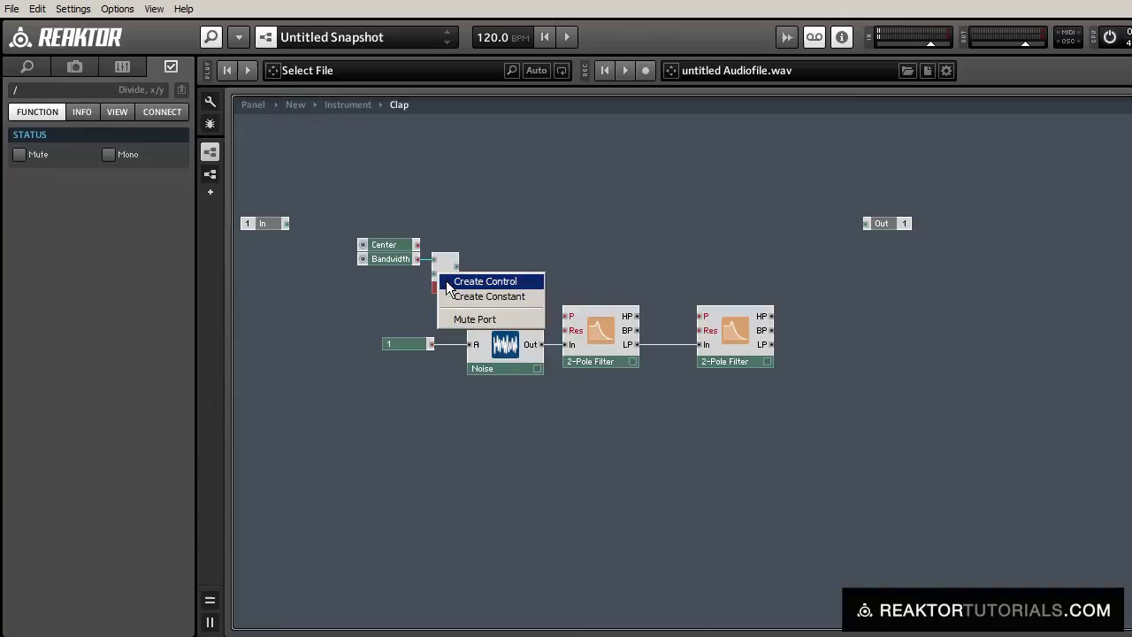
{"action": "left_click", "coordinate": [469, 297]}
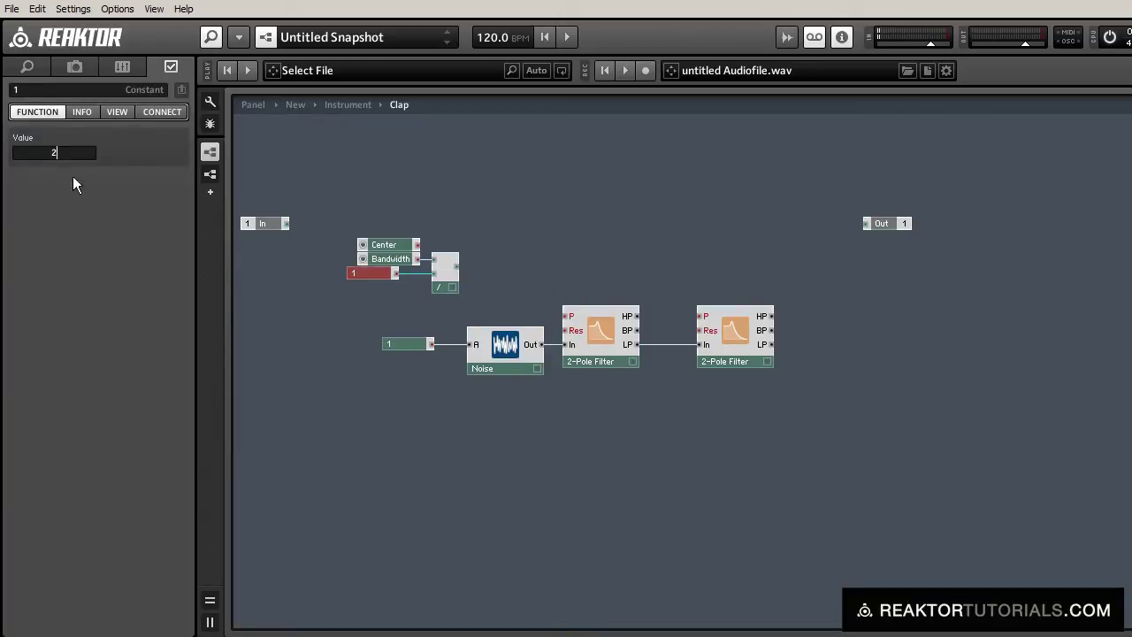
{"action": "type", "text": "2"}
{"action": "left_click", "coordinate": [362, 290]}
{"action": "left_click_drag", "start_coordinate": [373, 270], "coordinate": [383, 270]}
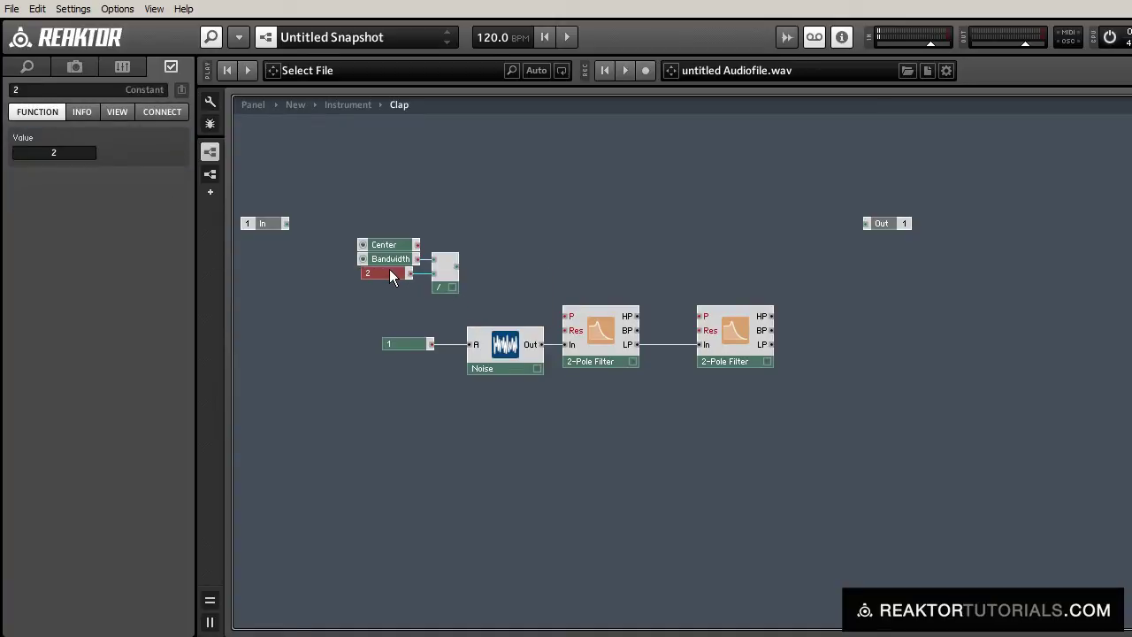
{"action": "left_click", "coordinate": [376, 294]}
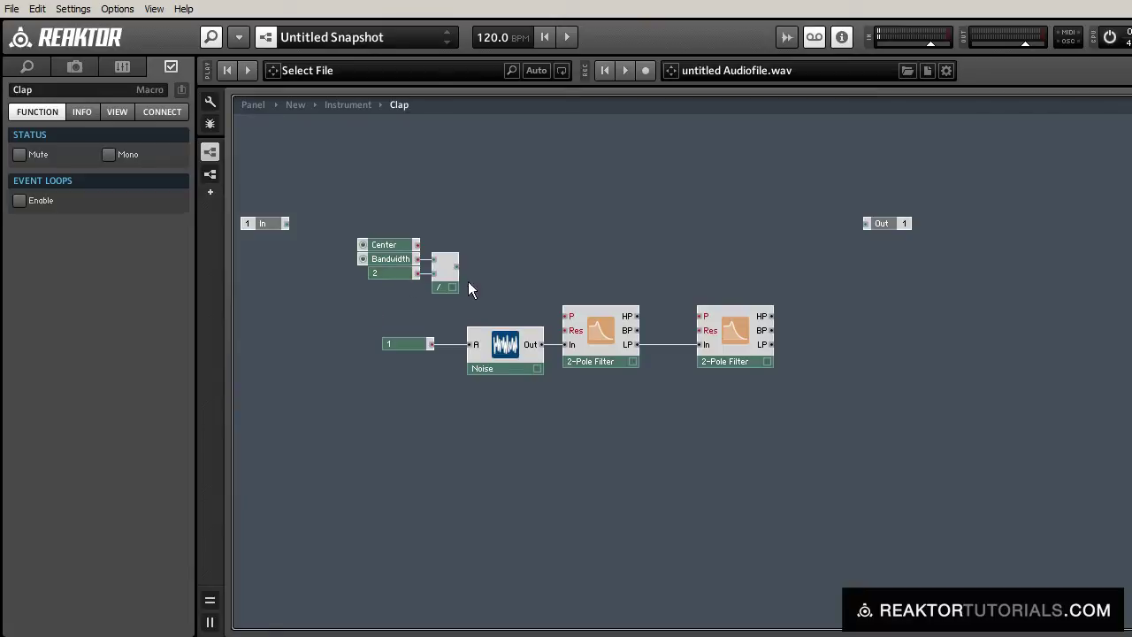
Sum Center and Bandwidth/2 in an Add module feeding the first filter's P input.
{"action": "double_click", "coordinate": [590, 251]}
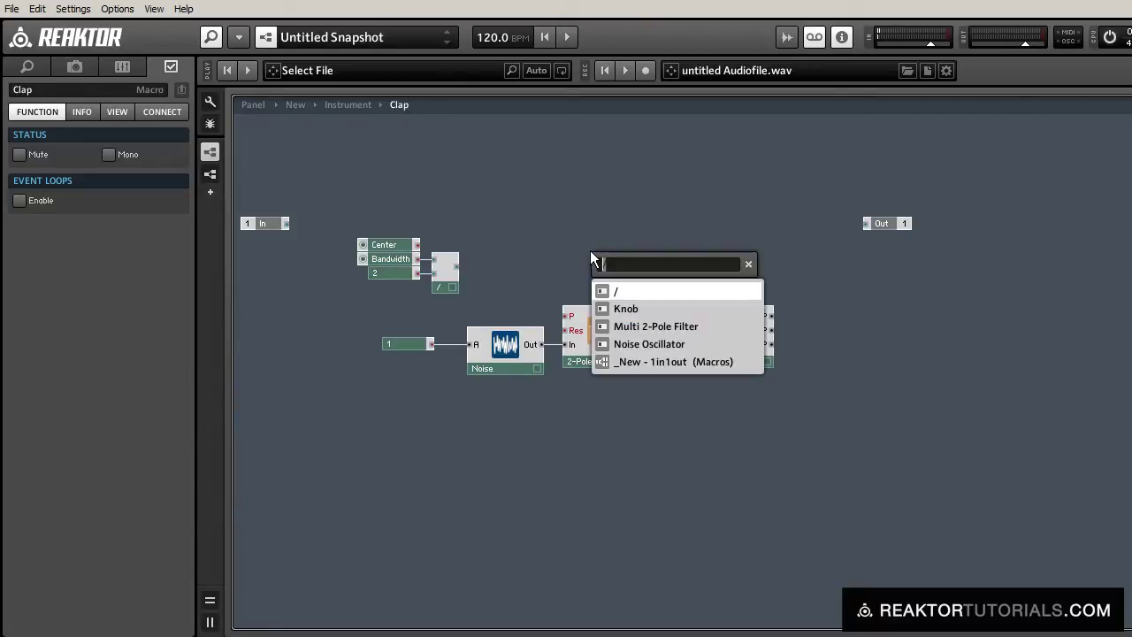
{"action": "type", "text": "+"}
{"action": "key", "text": "Return"}
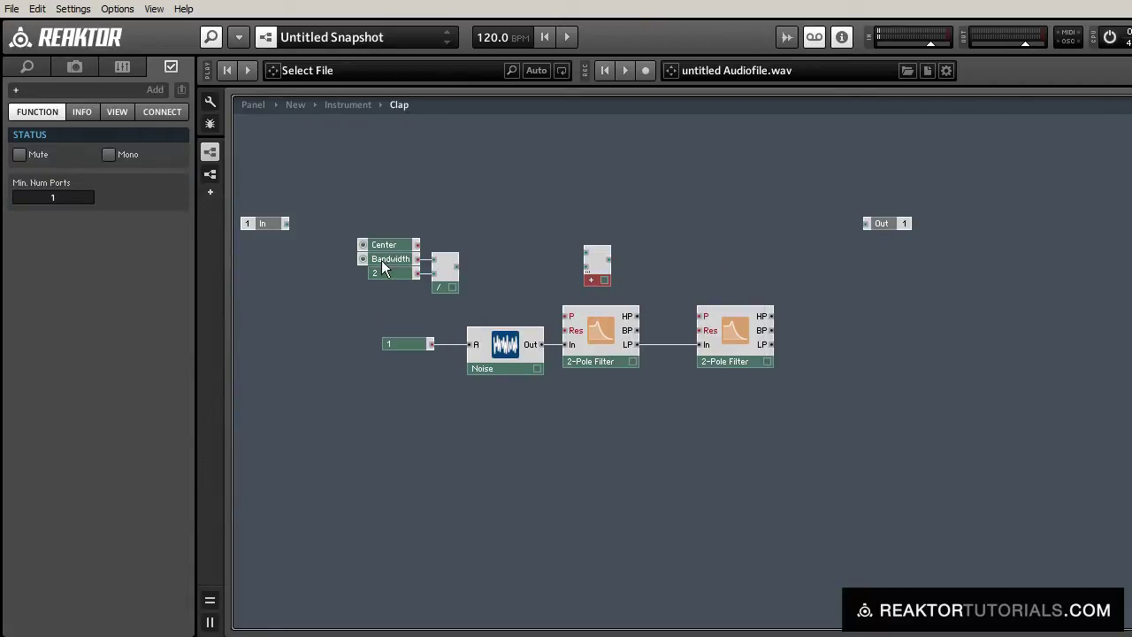
{"action": "left_click_drag", "start_coordinate": [453, 266], "coordinate": [500, 277]}
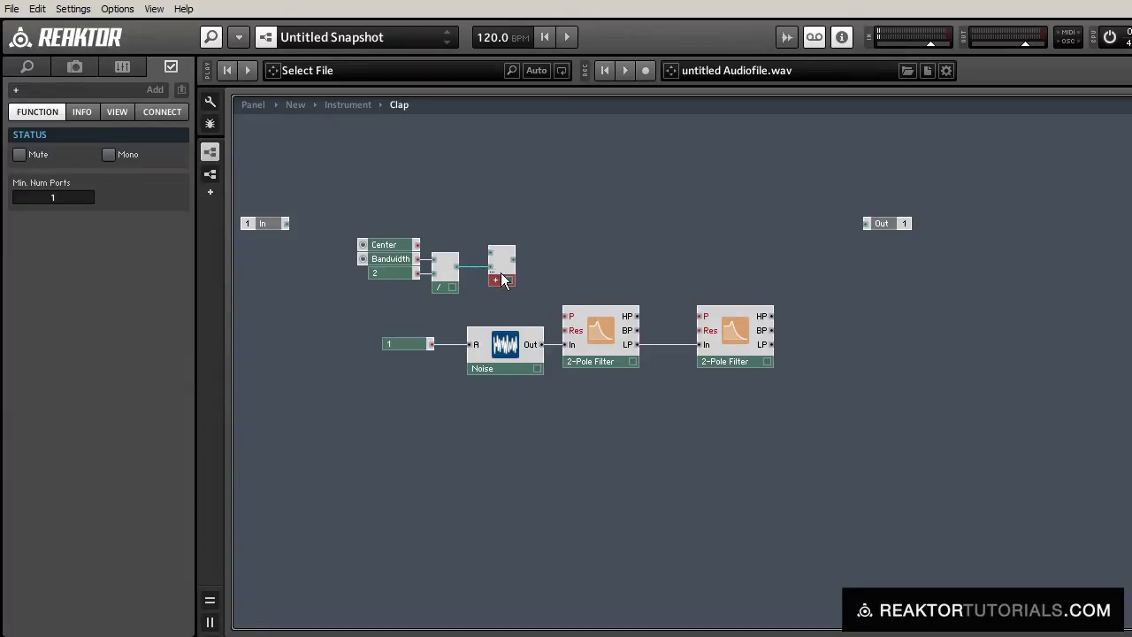
{"action": "left_click_drag", "start_coordinate": [414, 246], "coordinate": [555, 283]}
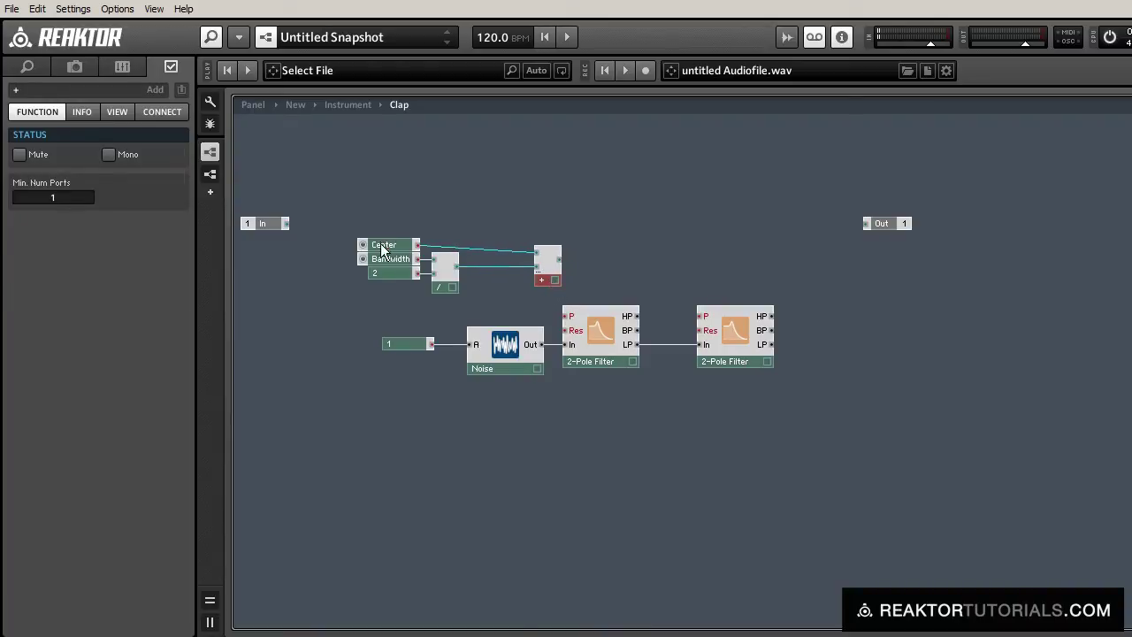
{"action": "left_click_drag", "start_coordinate": [381, 244], "coordinate": [487, 251]}
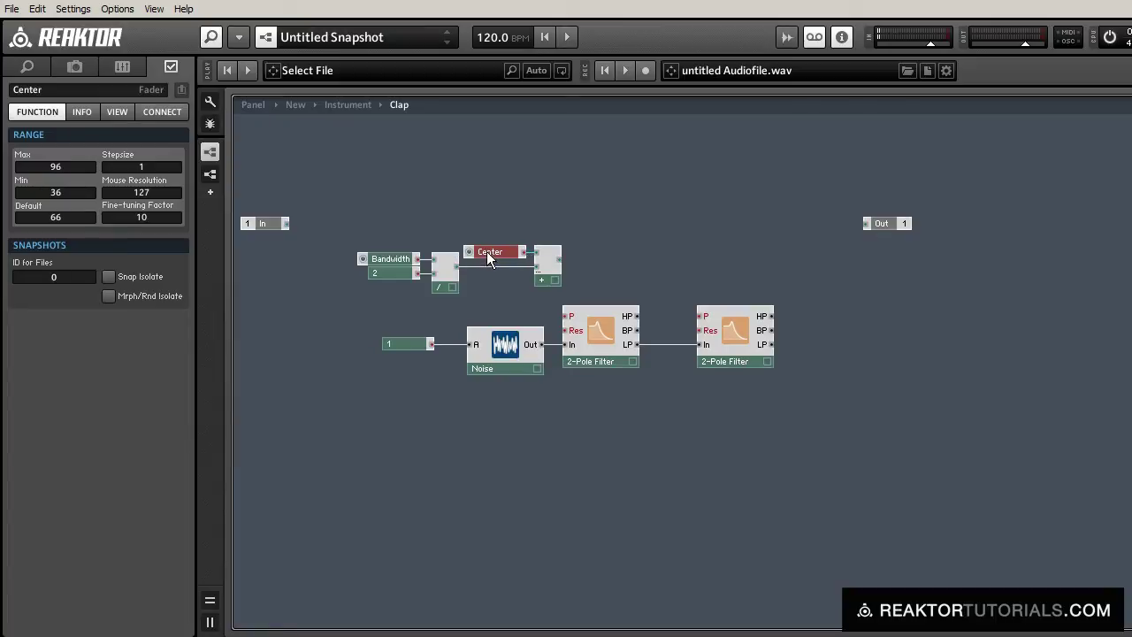
{"action": "left_click_drag", "start_coordinate": [321, 212], "coordinate": [564, 316]}
{"action": "left_click", "coordinate": [573, 277]}
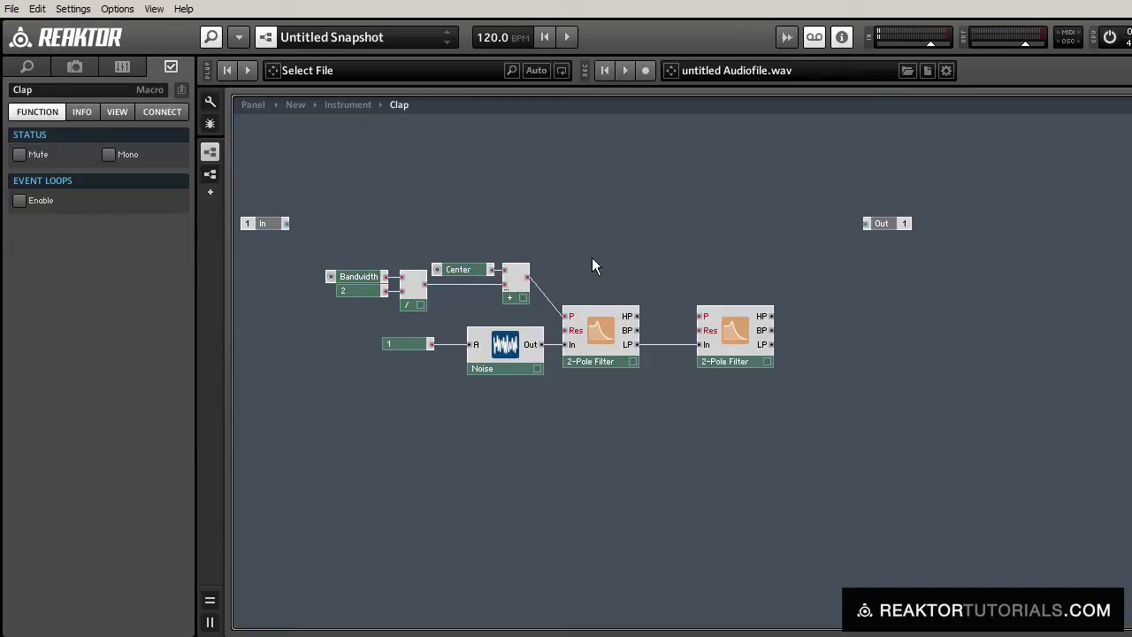
Subtract Bandwidth/2 from the sum and feed the result to the second filter's P input.
{"action": "double_click", "coordinate": [593, 261]}
{"action": "type", "text": "-"}
{"action": "key", "text": "Return"}
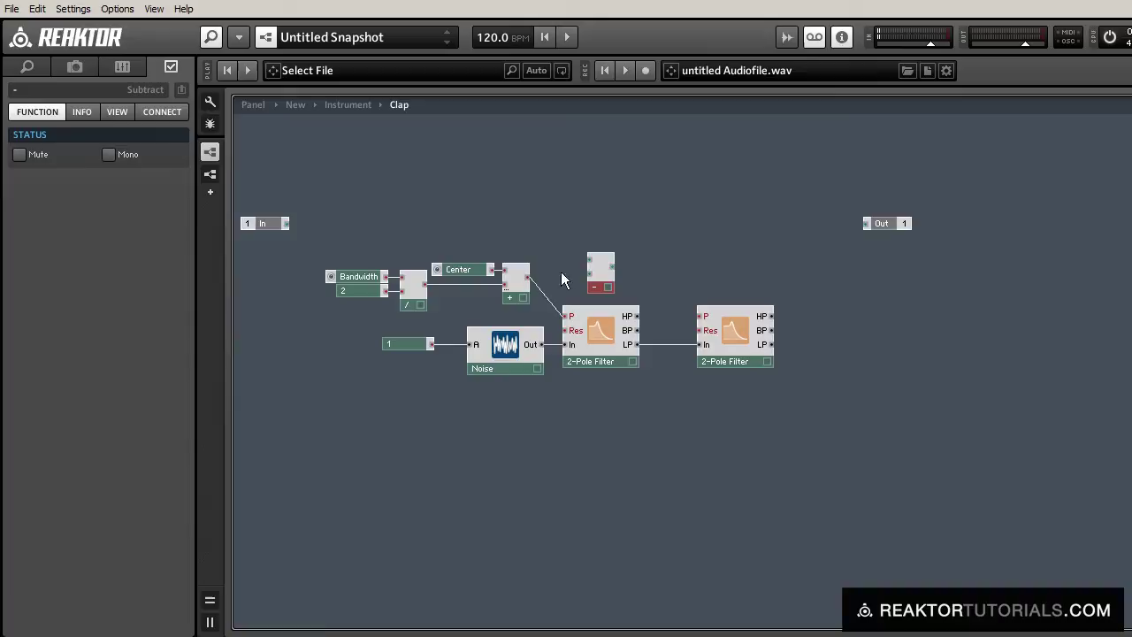
{"action": "left_click_drag", "start_coordinate": [529, 280], "coordinate": [590, 261]}
{"action": "left_click_drag", "start_coordinate": [605, 287], "coordinate": [666, 304]}
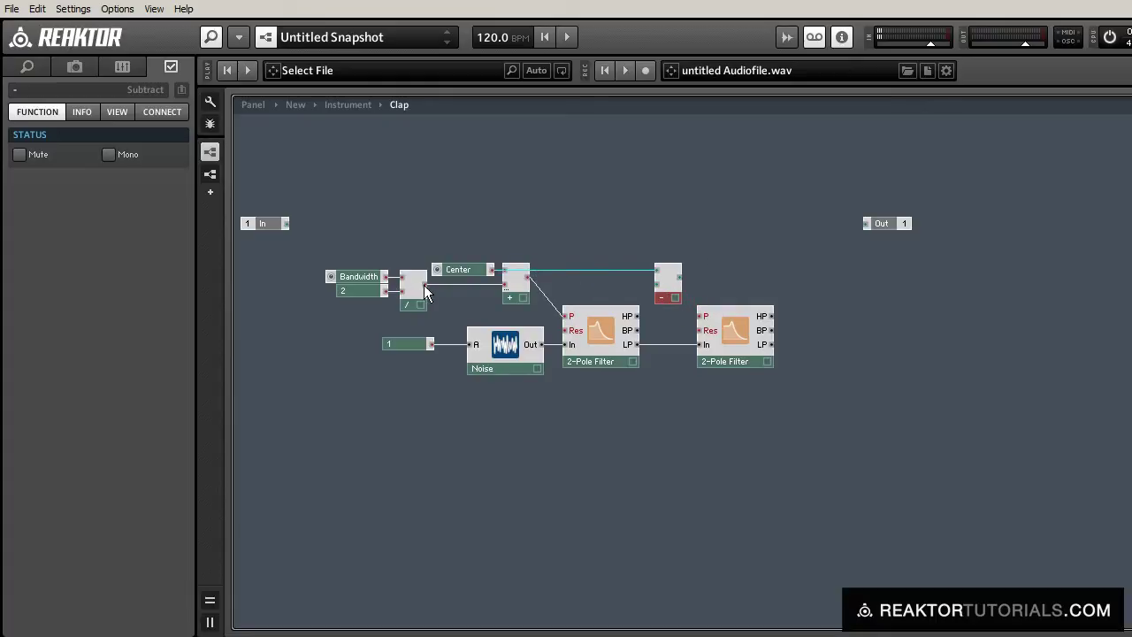
{"action": "left_click_drag", "start_coordinate": [425, 285], "coordinate": [669, 285]}
{"action": "left_click_drag", "start_coordinate": [680, 276], "coordinate": [700, 317]}
Rearrange the Bandwidth, constant, divide and subtract modules into a tidy layout.
{"action": "left_click_drag", "start_coordinate": [329, 254], "coordinate": [674, 319]}
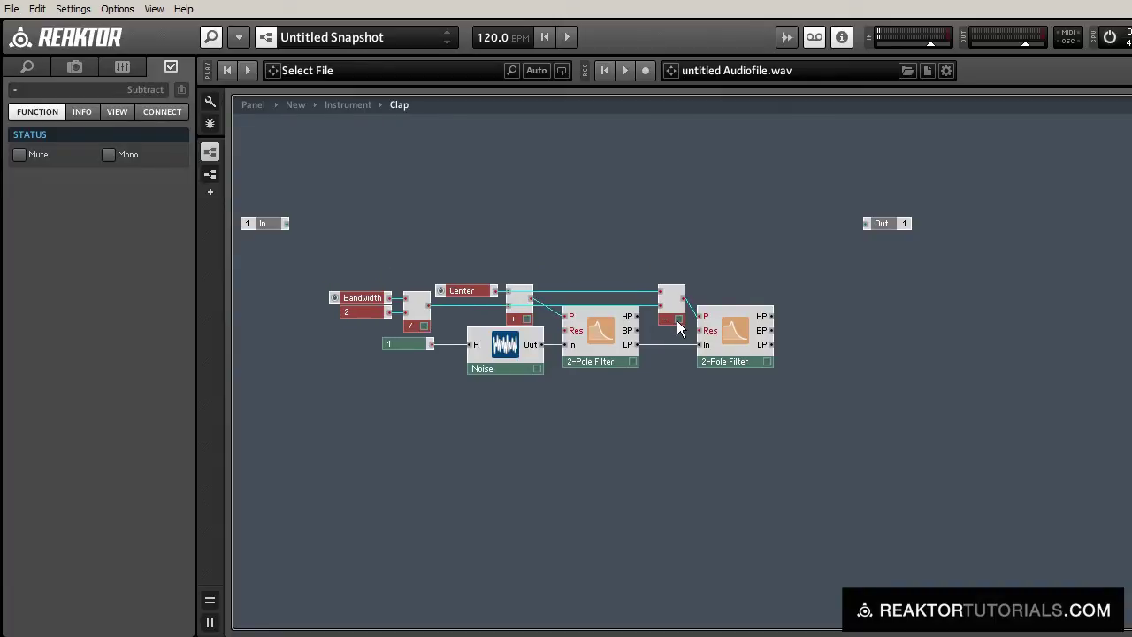
{"action": "mouse_move", "coordinate": [680, 327]}
{"action": "left_mouse_down"}
{"action": "mouse_move", "coordinate": [690, 328]}
{"action": "mouse_move", "coordinate": [669, 326]}
{"action": "left_mouse_up"}
{"action": "left_click", "coordinate": [687, 320]}
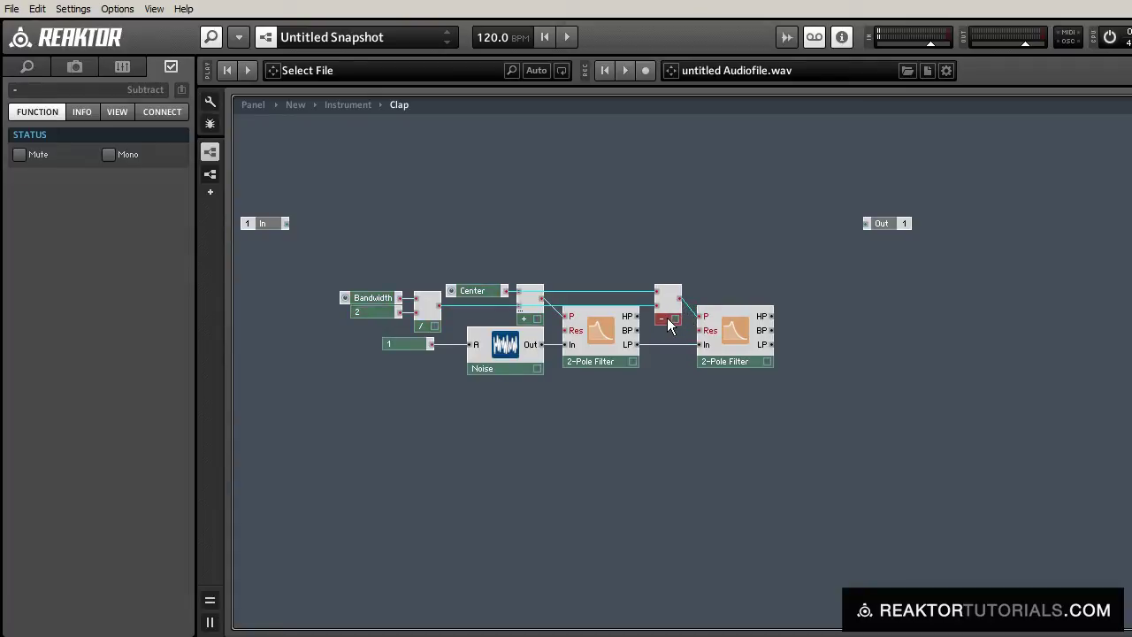
{"action": "left_click", "coordinate": [643, 409]}
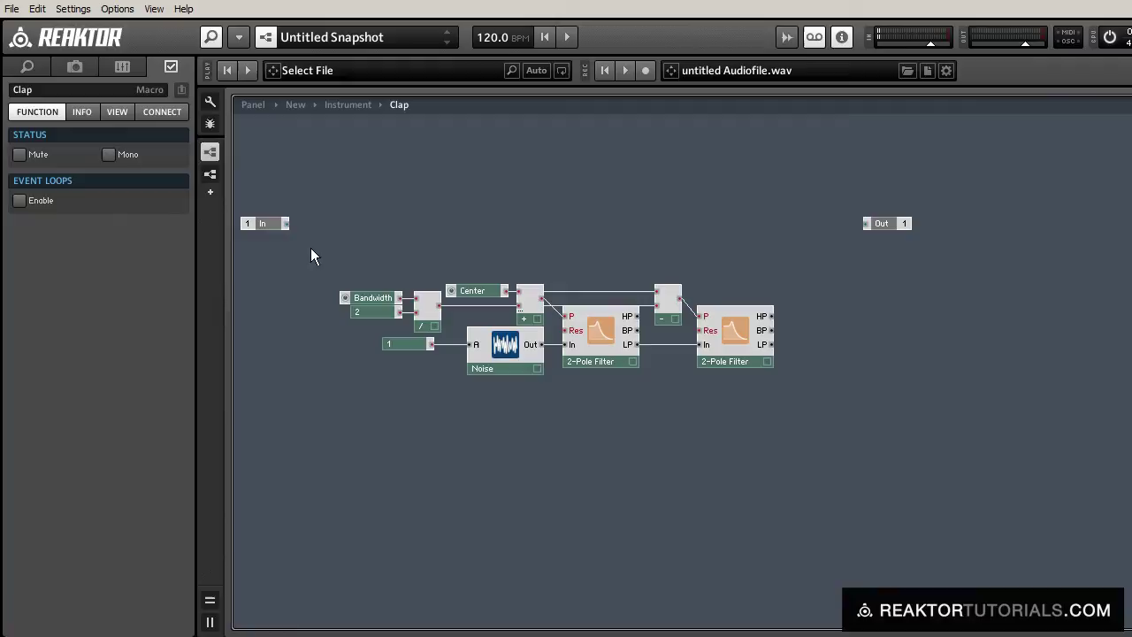
{"action": "left_click_drag", "start_coordinate": [313, 251], "coordinate": [418, 325]}
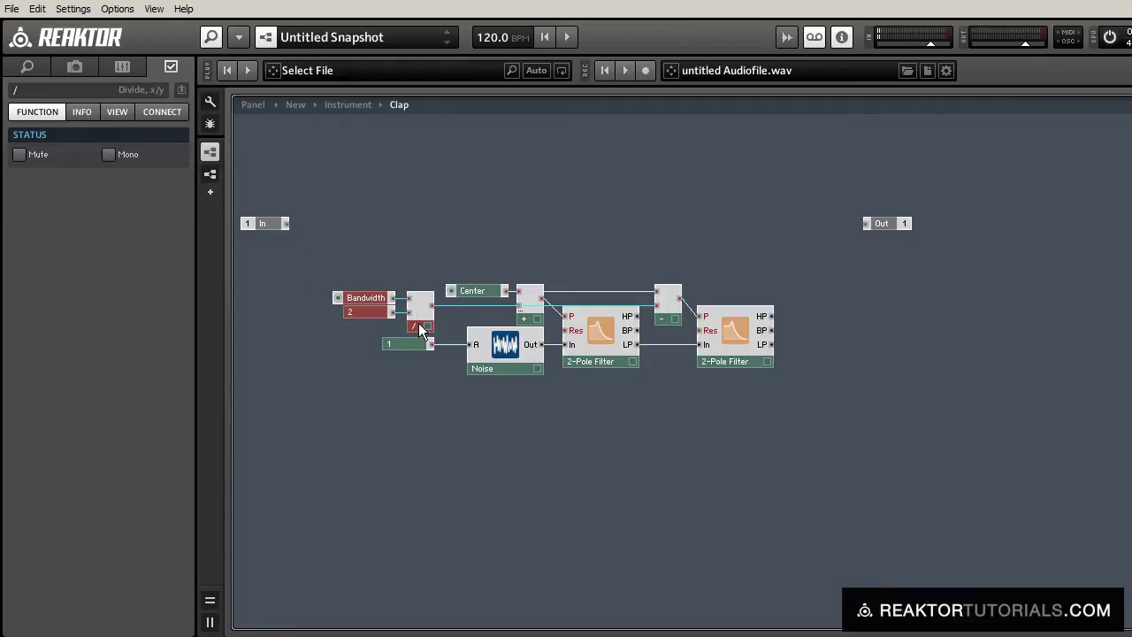
{"action": "left_click", "coordinate": [423, 394]}
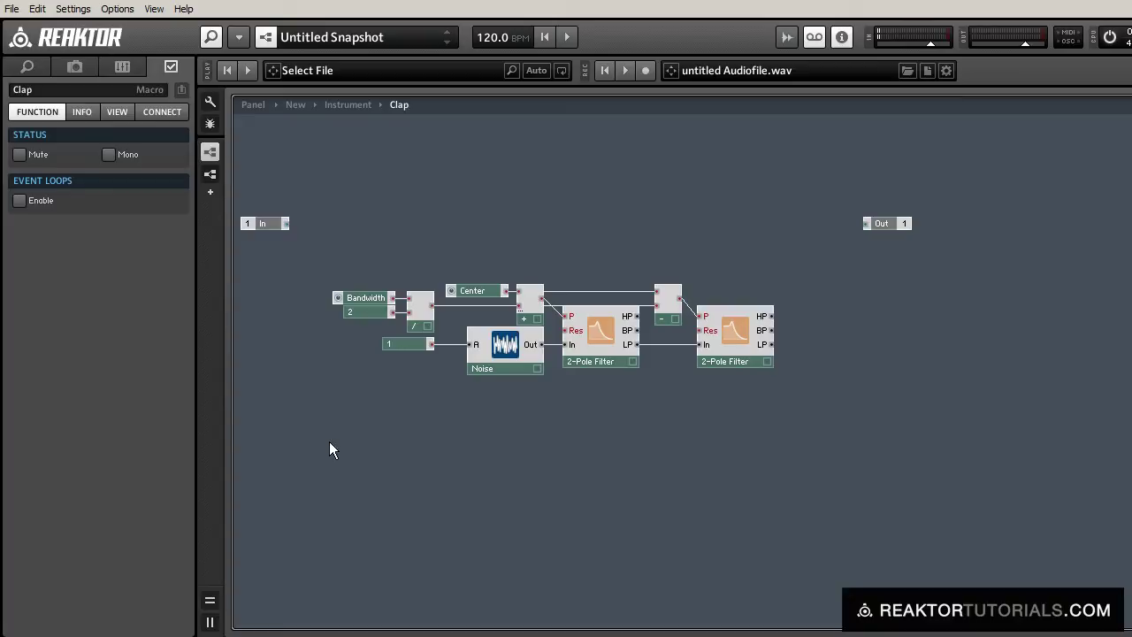
Insert a DR envelope near Out with a MIDI Gate module placed to its left.
{"action": "double_click", "coordinate": [596, 479]}
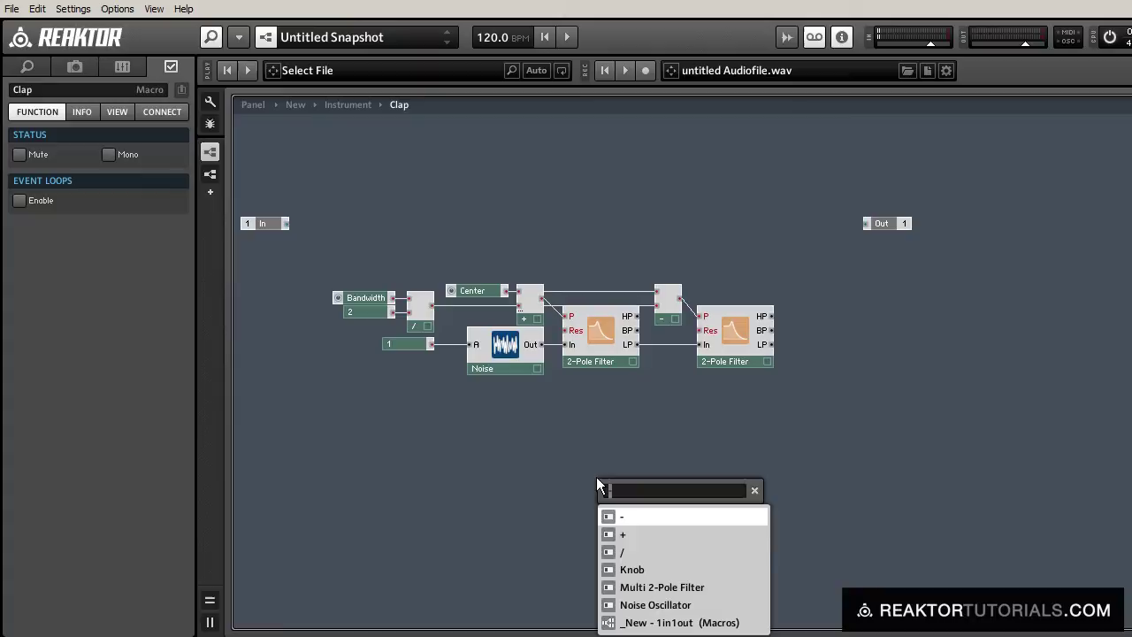
{"action": "type", "text": "dr"}
{"action": "key", "text": "Return"}
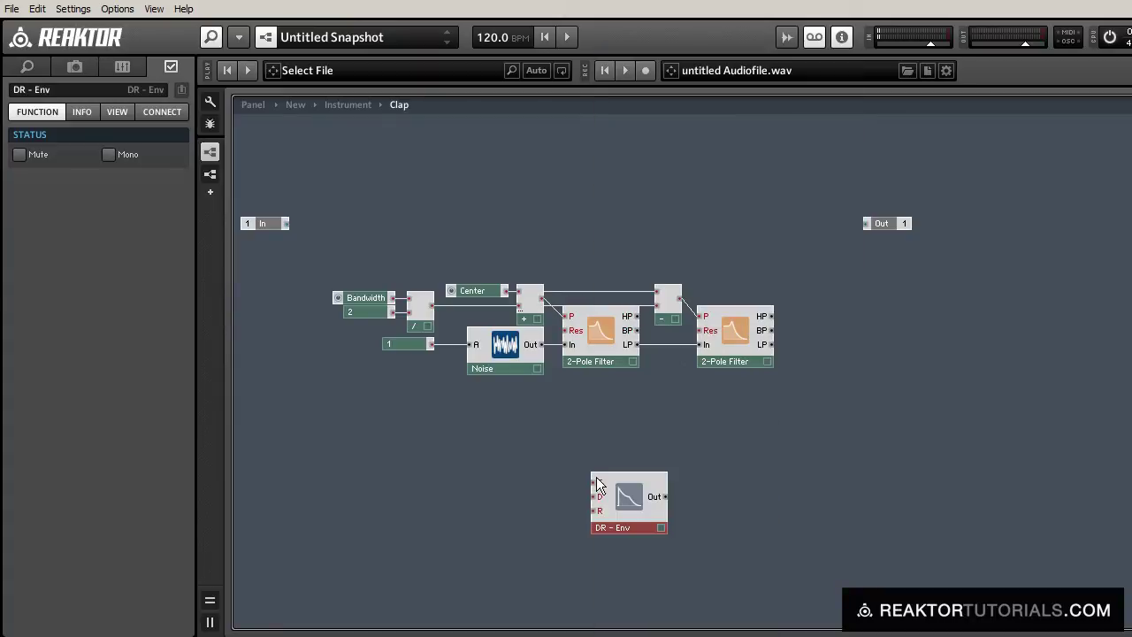
{"action": "left_click_drag", "start_coordinate": [632, 505], "coordinate": [734, 245]}
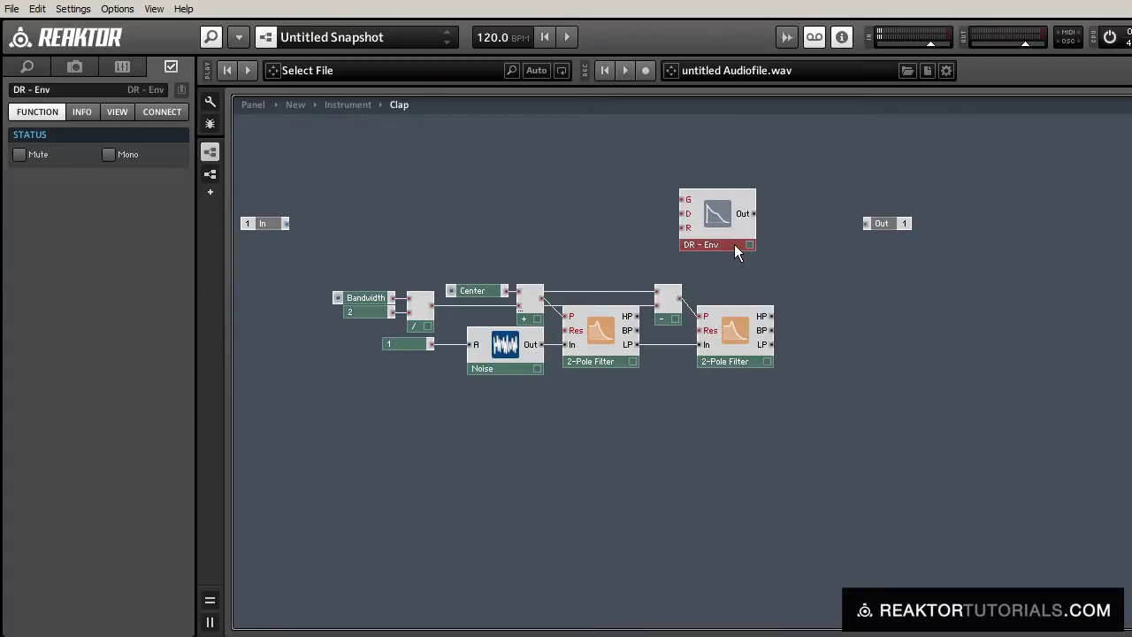
{"action": "double_click", "coordinate": [735, 244]}
{"action": "type", "text": "midi gate"}
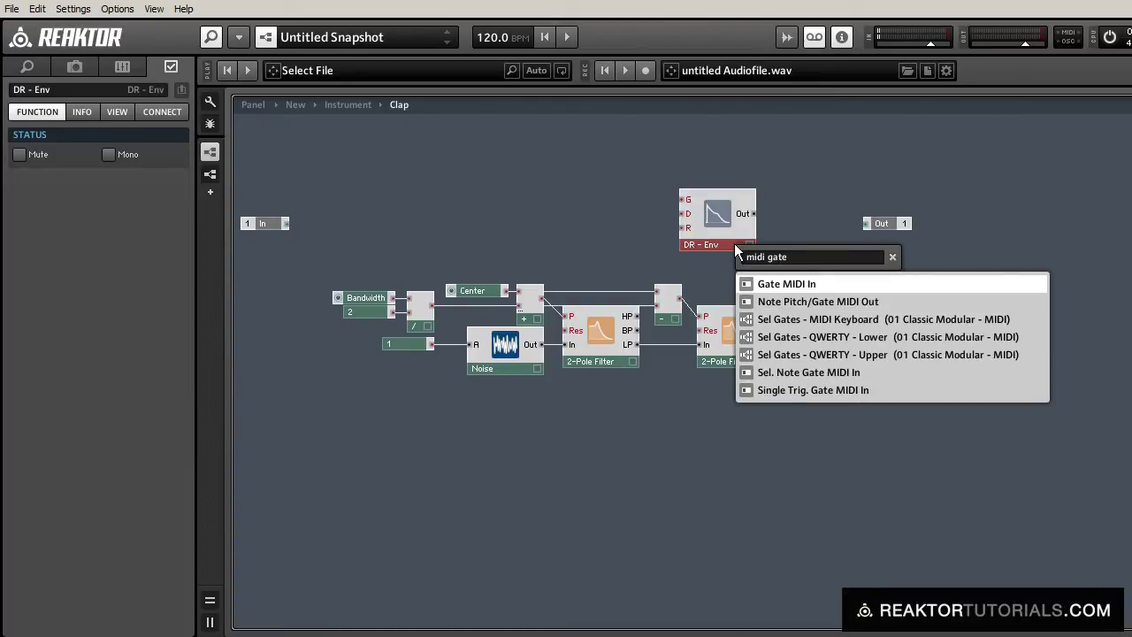
{"action": "key", "text": "Return"}
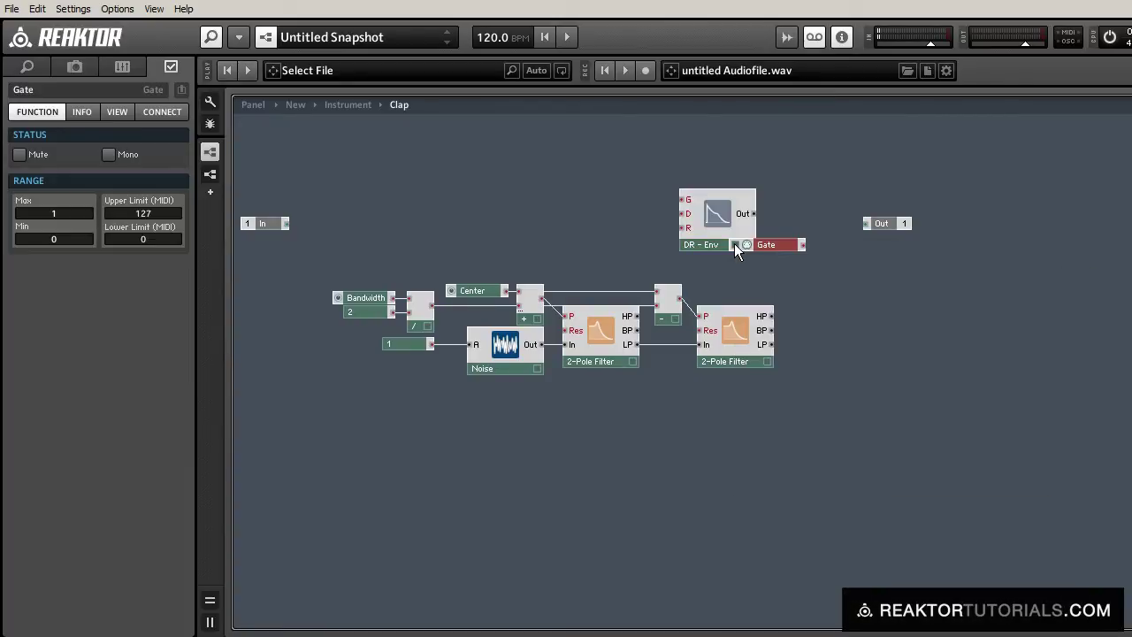
{"action": "left_click_drag", "start_coordinate": [727, 244], "coordinate": [688, 200]}
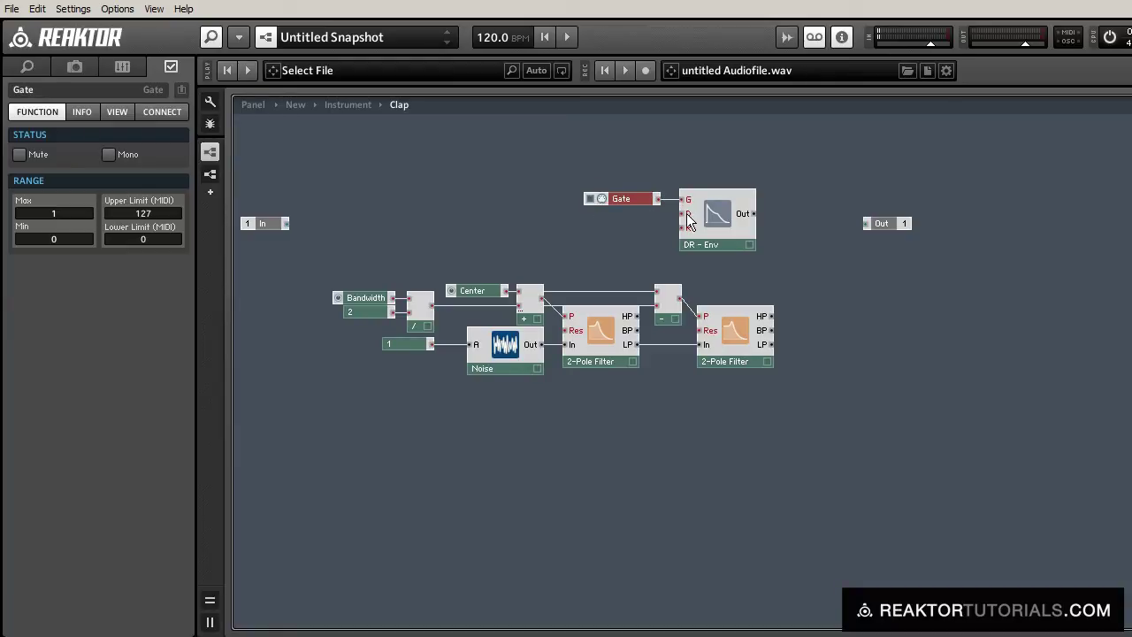
Create a Decay control on the envelope's D input with a maximum of 50.
{"action": "right_click", "coordinate": [687, 213]}
{"action": "left_click", "coordinate": [695, 224]}
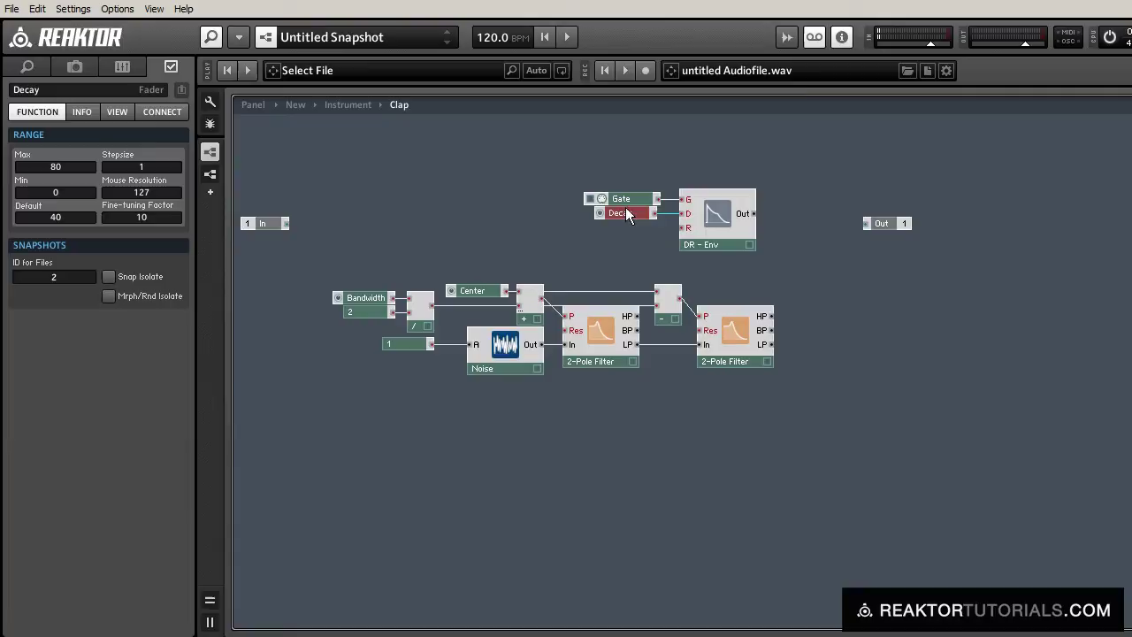
{"action": "left_click", "coordinate": [48, 163]}
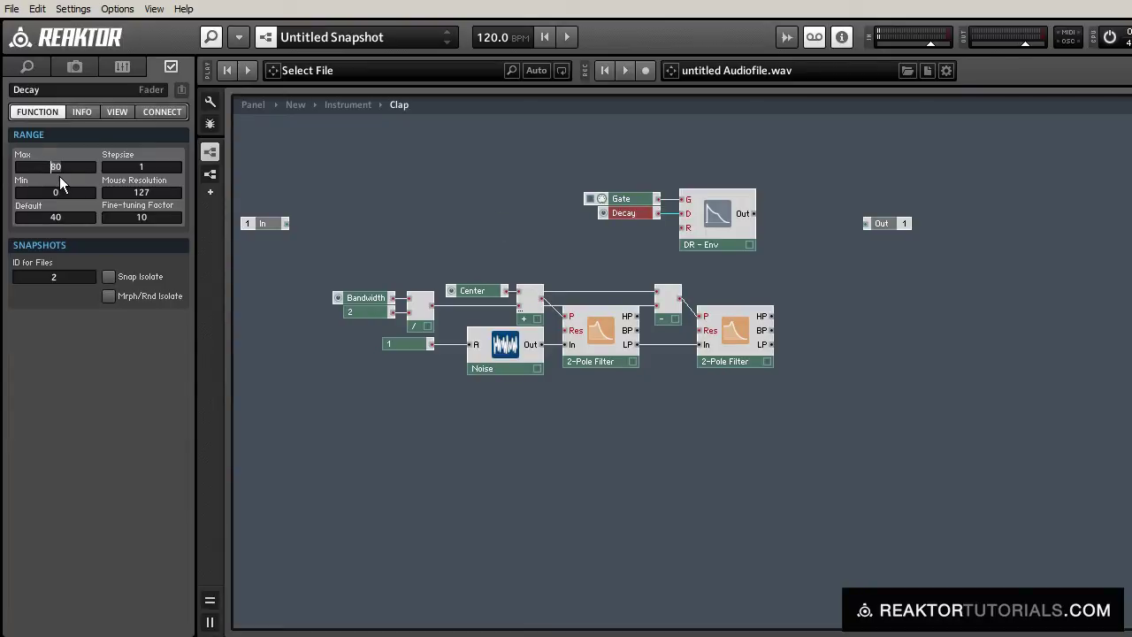
{"action": "key", "text": "Return"}
{"action": "left_click", "coordinate": [653, 254]}
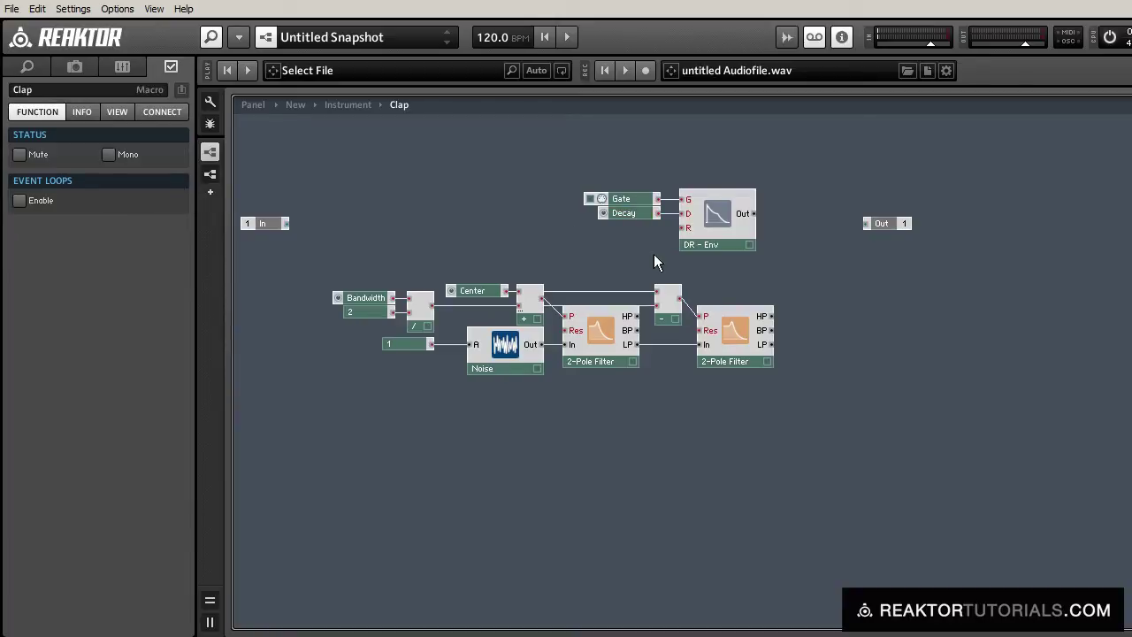
{"action": "left_click_drag", "start_coordinate": [549, 169], "coordinate": [716, 219]}
Multiply the envelope output with the second filter's HP output.
{"action": "left_click", "coordinate": [815, 272]}
{"action": "double_click", "coordinate": [816, 272]}
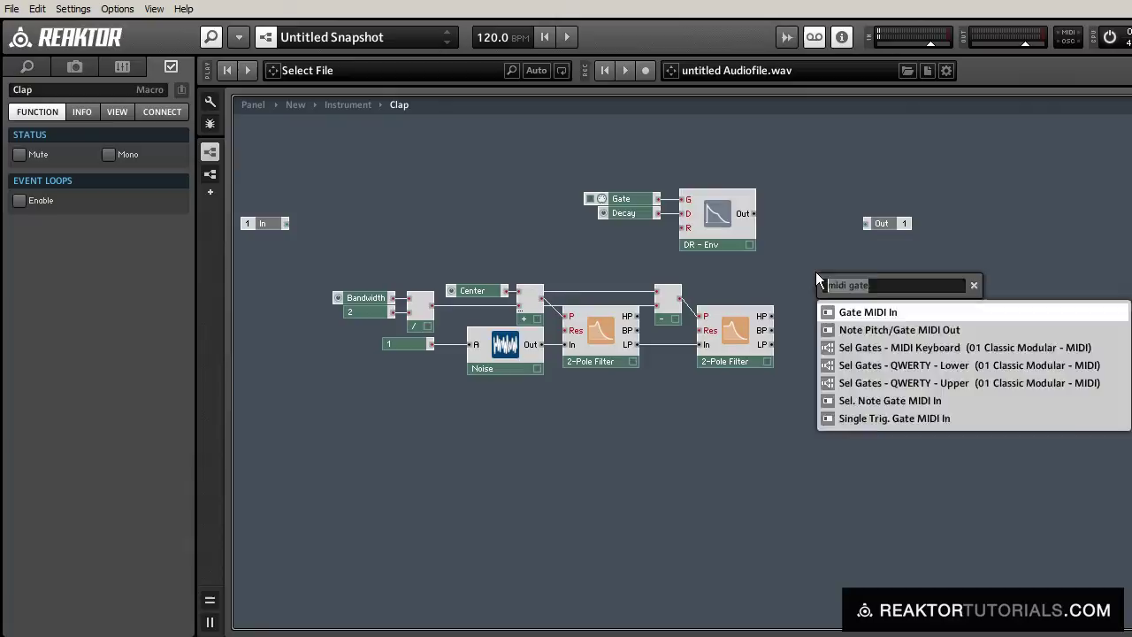
{"action": "type", "text": "*"}
{"action": "key", "text": "Return"}
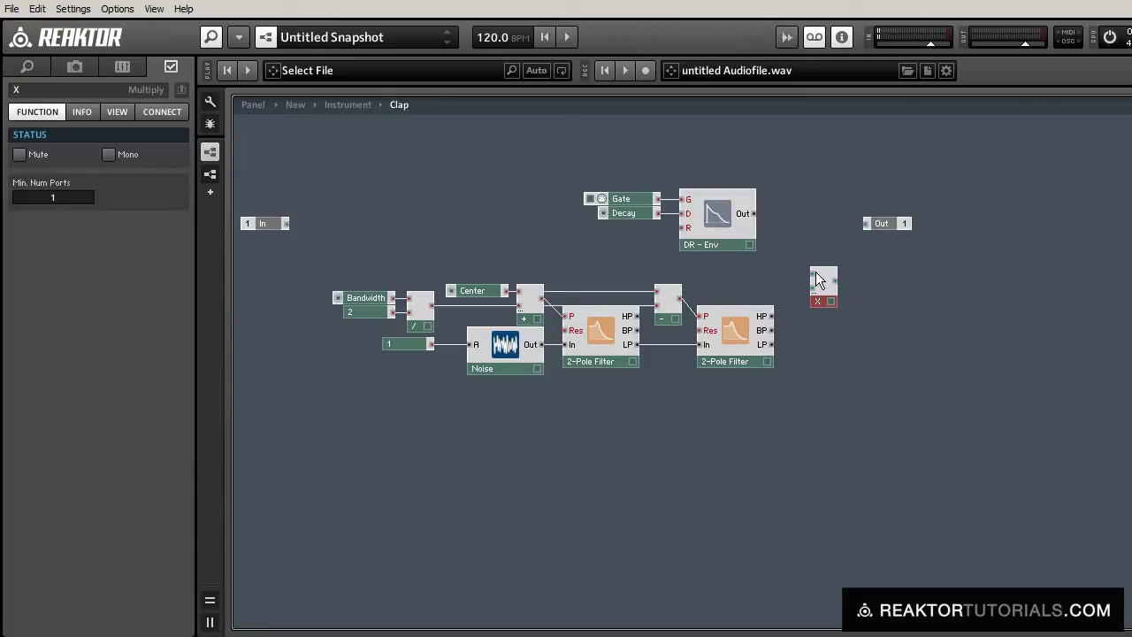
{"action": "left_click_drag", "start_coordinate": [815, 271], "coordinate": [753, 213]}
{"action": "left_click_drag", "start_coordinate": [773, 317], "coordinate": [813, 286]}
{"action": "left_click_drag", "start_coordinate": [601, 179], "coordinate": [746, 293]}
{"action": "left_click_drag", "start_coordinate": [827, 300], "coordinate": [820, 295]}
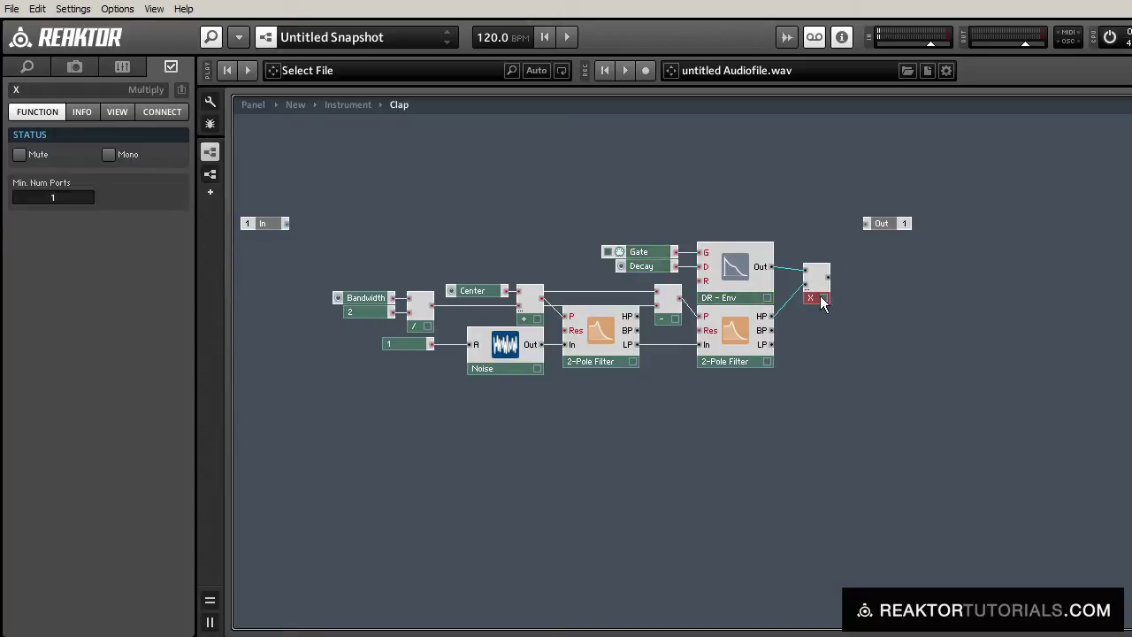
{"action": "left_click", "coordinate": [854, 301]}
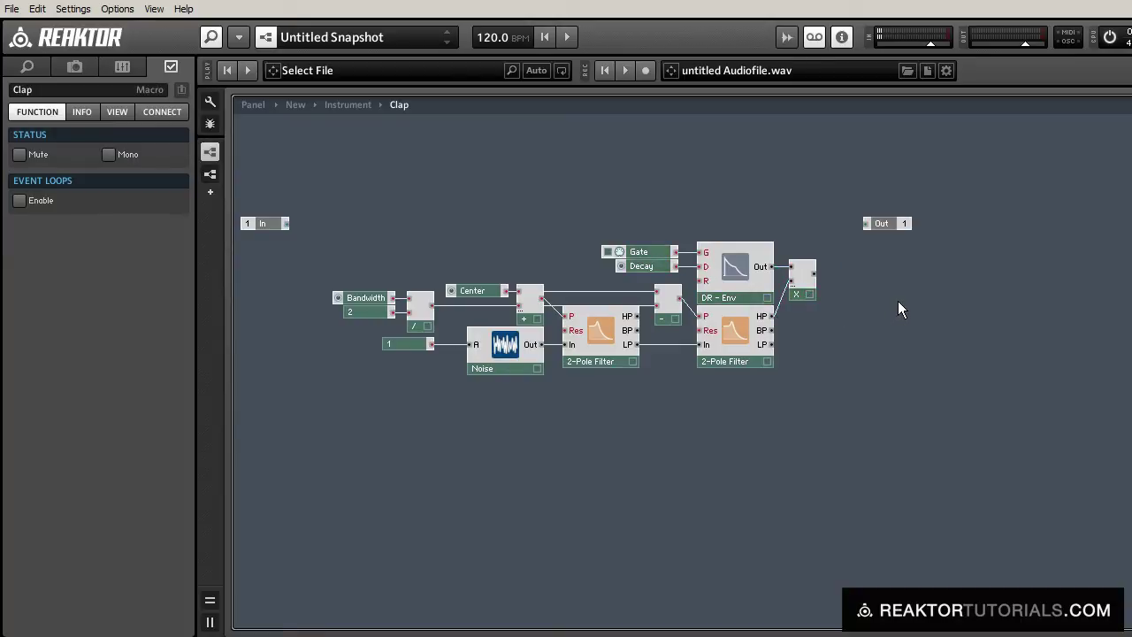
Feed the product into an Amp/Mixer and create a Level control for it.
{"action": "double_click", "coordinate": [898, 301]}
{"action": "type", "text": "amp/"}
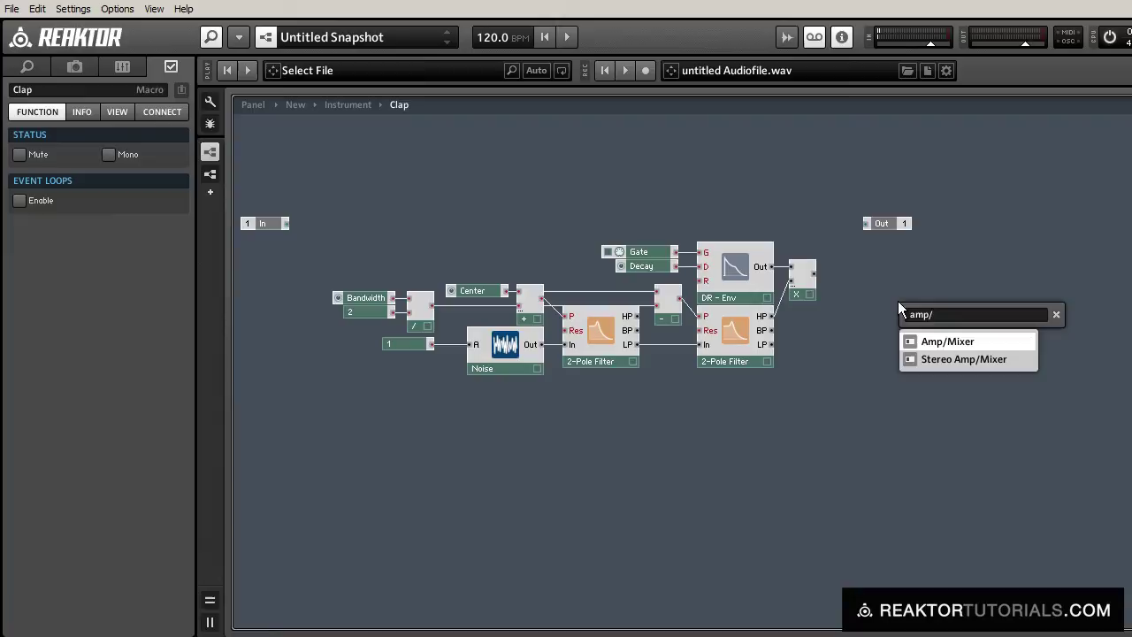
{"action": "key", "text": "Return"}
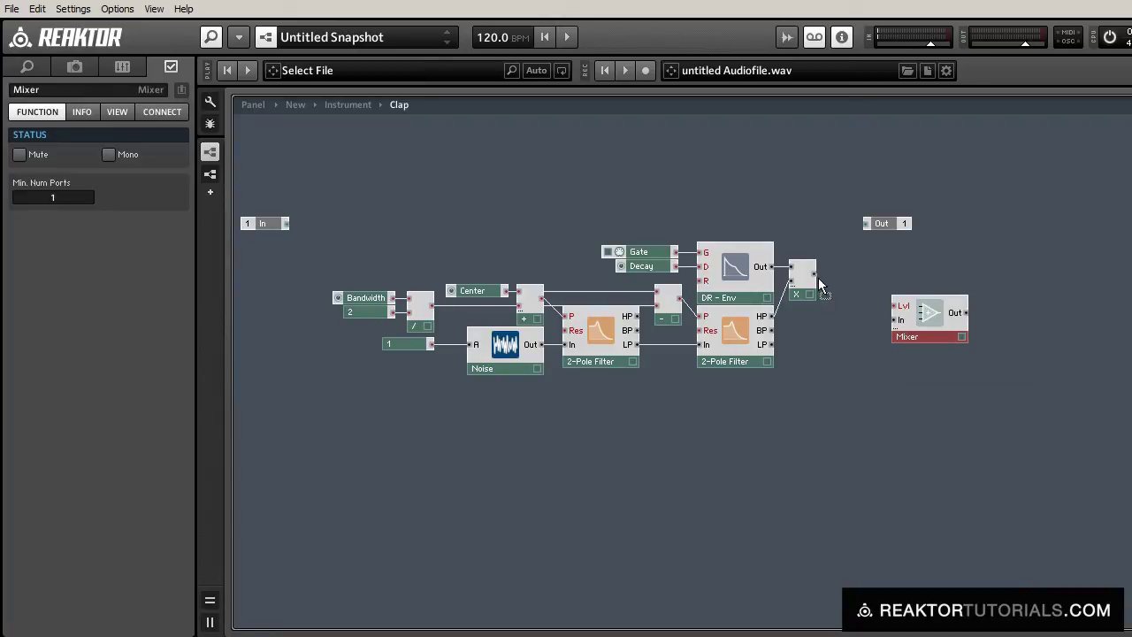
{"action": "left_click_drag", "start_coordinate": [814, 273], "coordinate": [921, 285]}
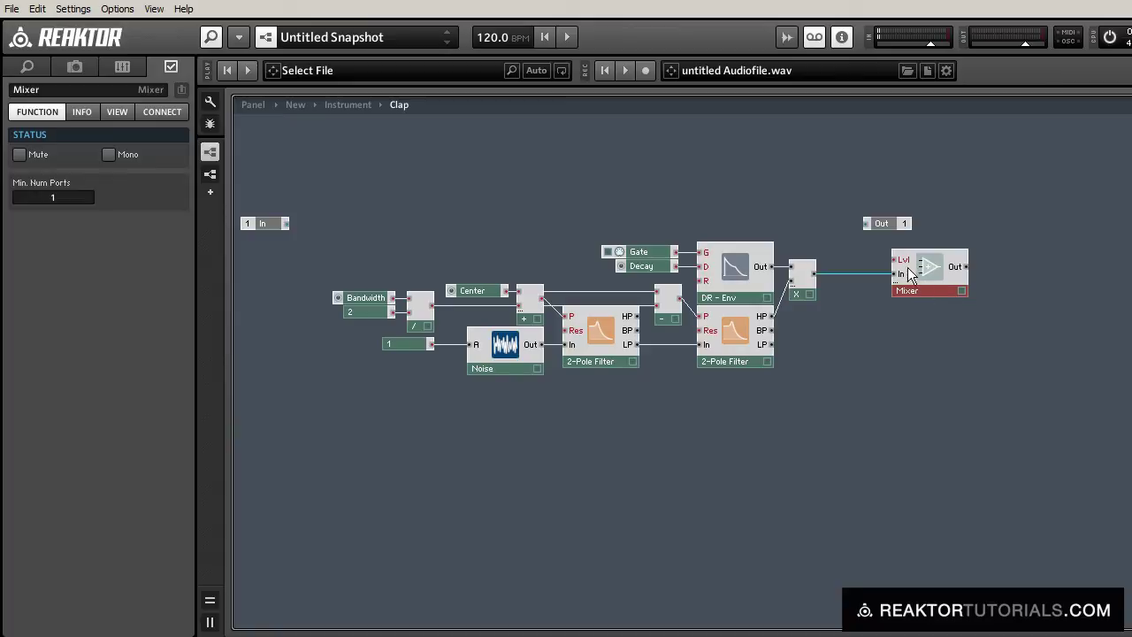
{"action": "right_click", "coordinate": [914, 273]}
{"action": "left_click", "coordinate": [952, 271]}
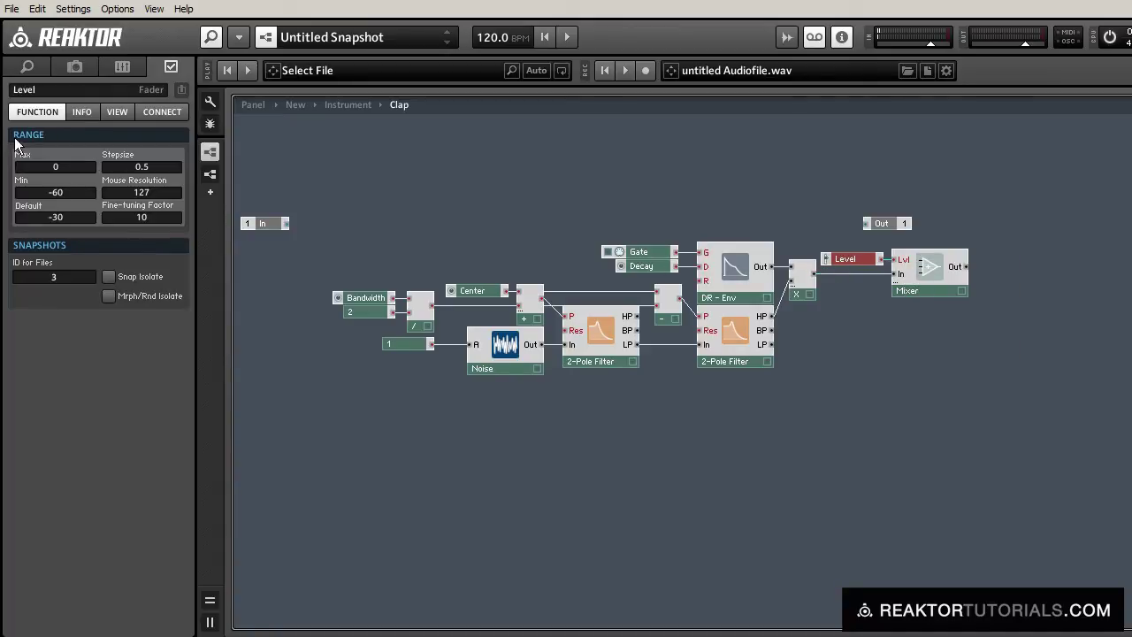
Give Level a −60 to 12 range in Knob style and connect the Mixer to Out.
{"action": "left_click", "coordinate": [49, 168]}
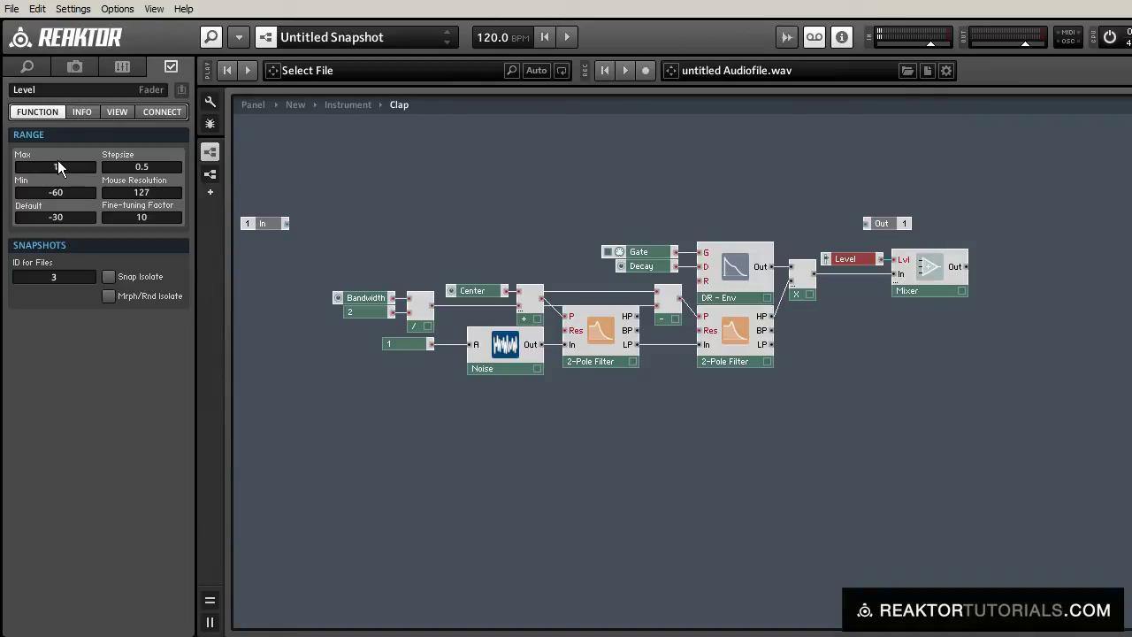
{"action": "left_click", "coordinate": [113, 112]}
{"action": "left_click", "coordinate": [35, 345]}
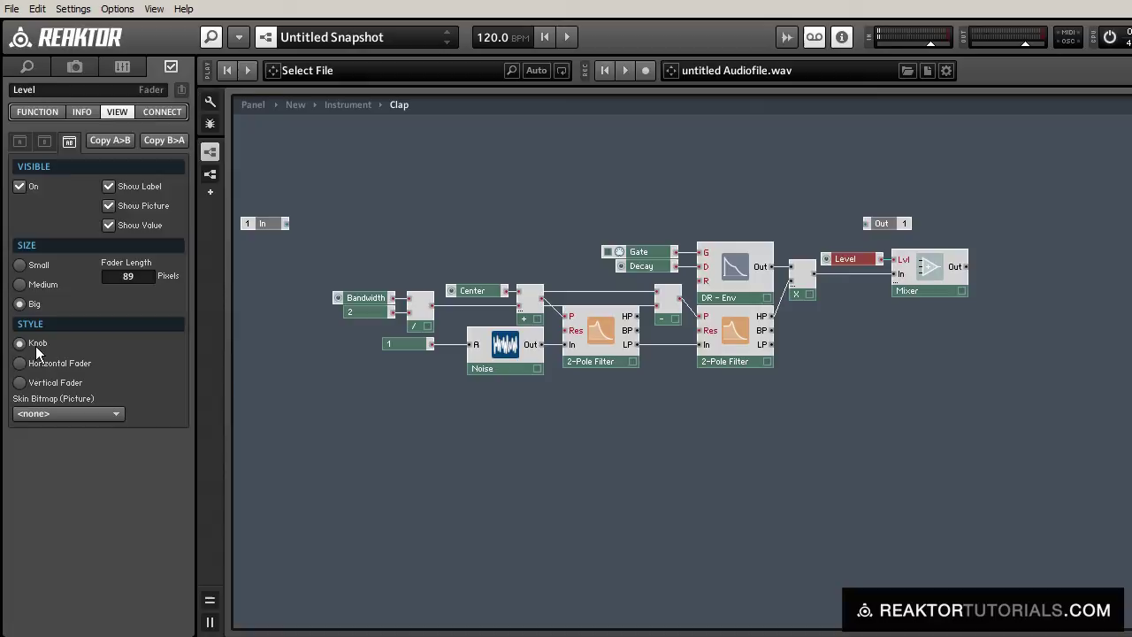
{"action": "left_click", "coordinate": [1111, 488]}
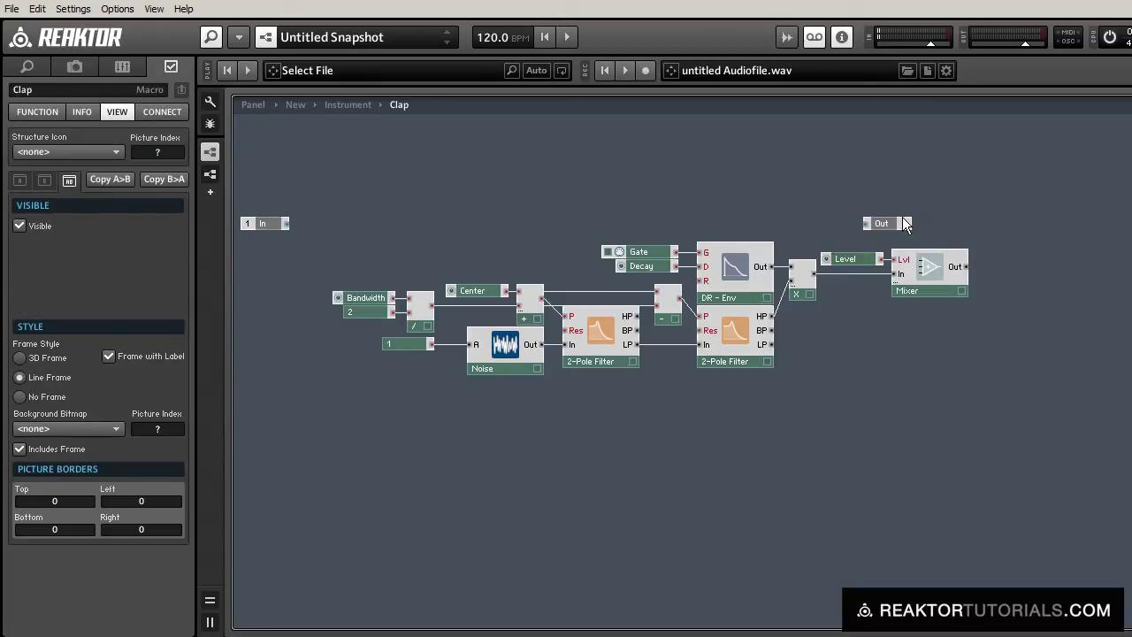
{"action": "left_click_drag", "start_coordinate": [904, 224], "coordinate": [984, 267]}
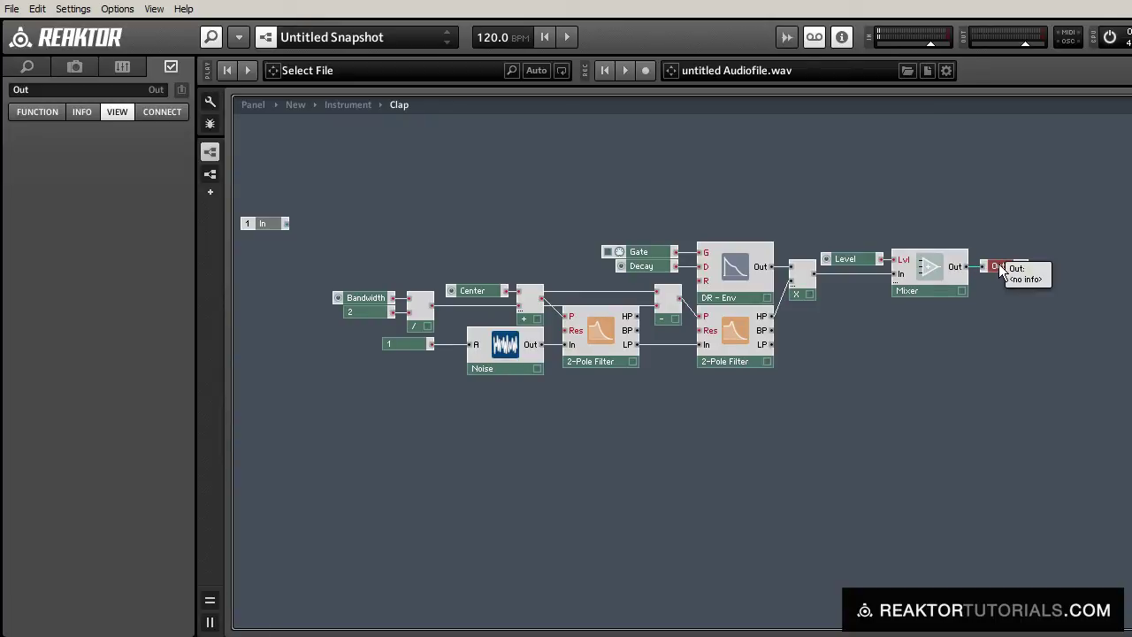
At Instrument level, move the Clap macro beside the L and R outputs.
{"action": "double_click", "coordinate": [489, 209]}
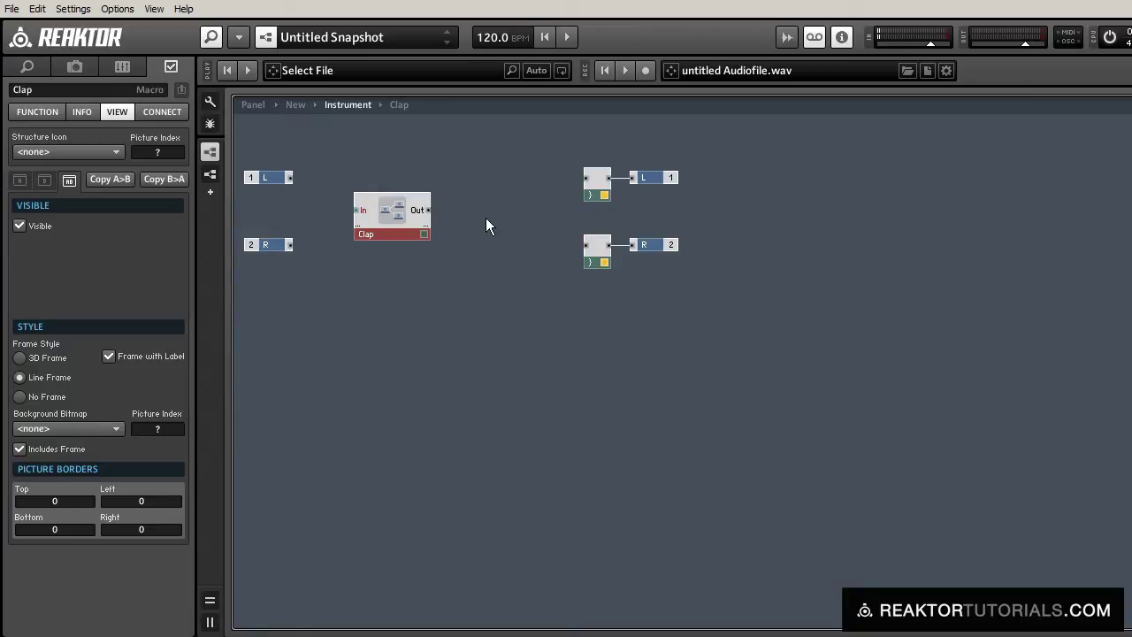
{"action": "left_click_drag", "start_coordinate": [400, 223], "coordinate": [584, 178]}
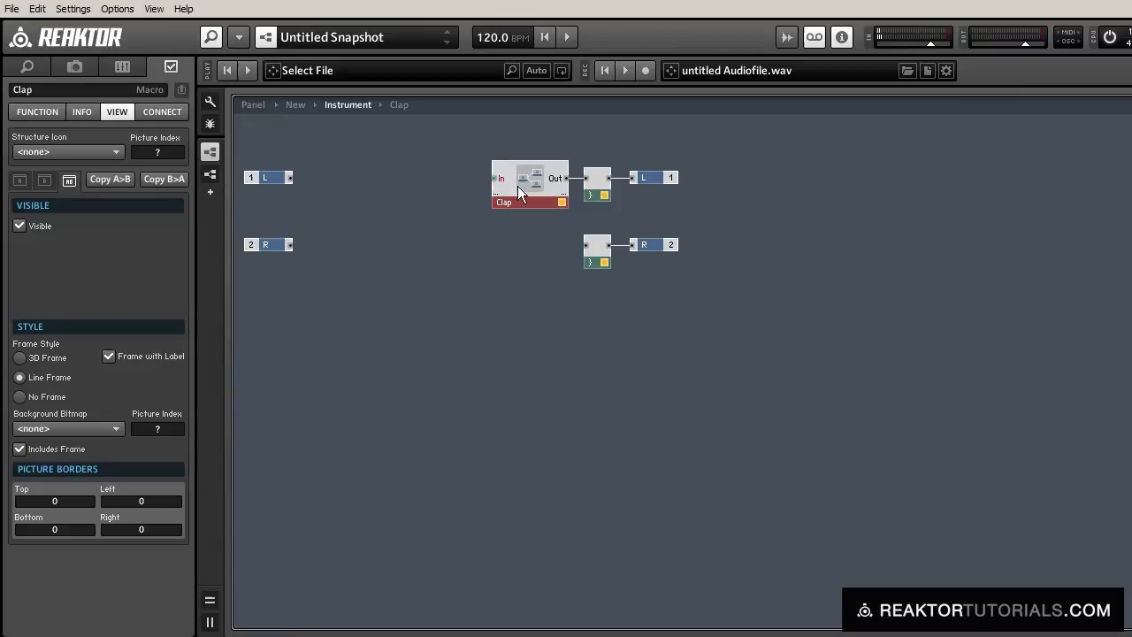
{"action": "left_click", "coordinate": [421, 235]}
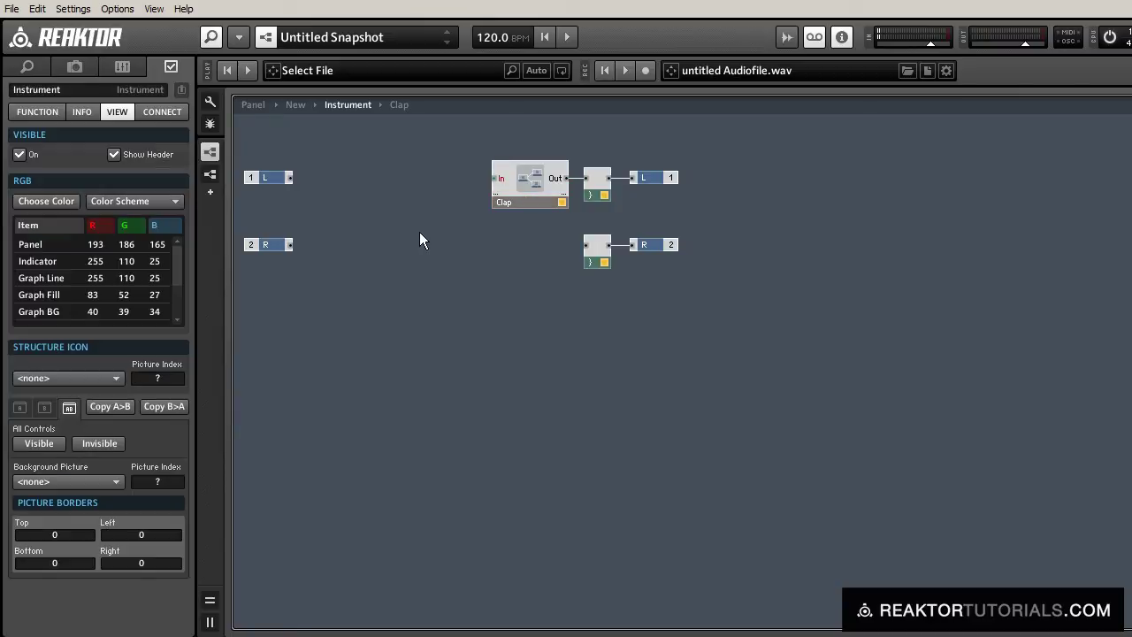
On the unlocked panel, line up Center, Bandwidth, Decay and Level in one row, then relock.
{"action": "left_click", "coordinate": [265, 107]}
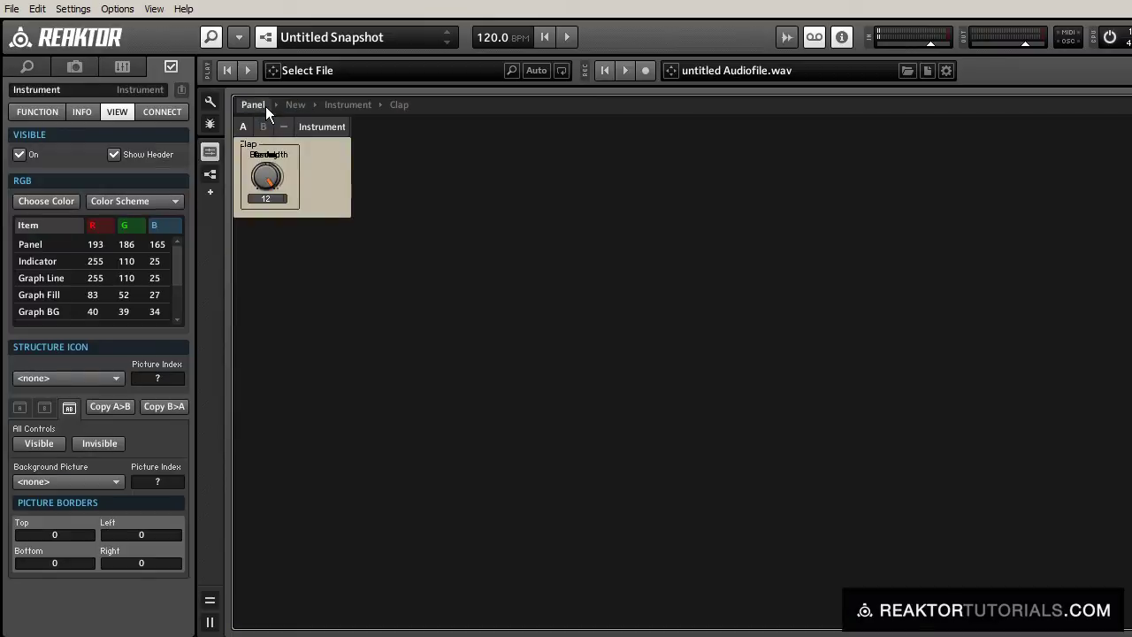
{"action": "left_click", "coordinate": [210, 102]}
{"action": "left_click_drag", "start_coordinate": [254, 189], "coordinate": [377, 252]}
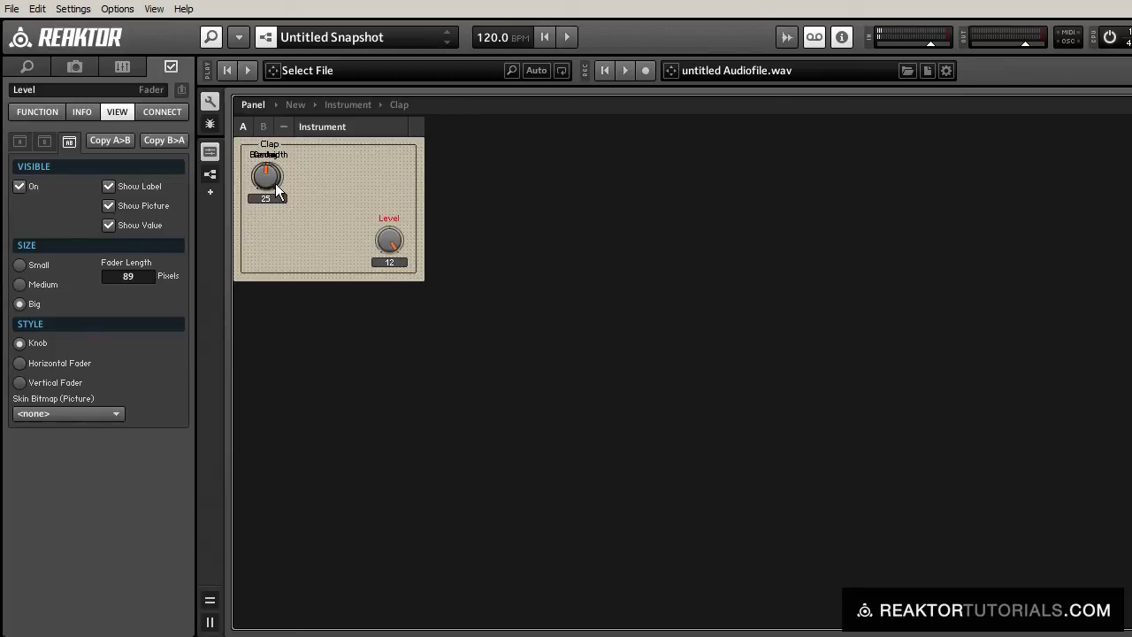
{"action": "left_click_drag", "start_coordinate": [277, 190], "coordinate": [358, 254]}
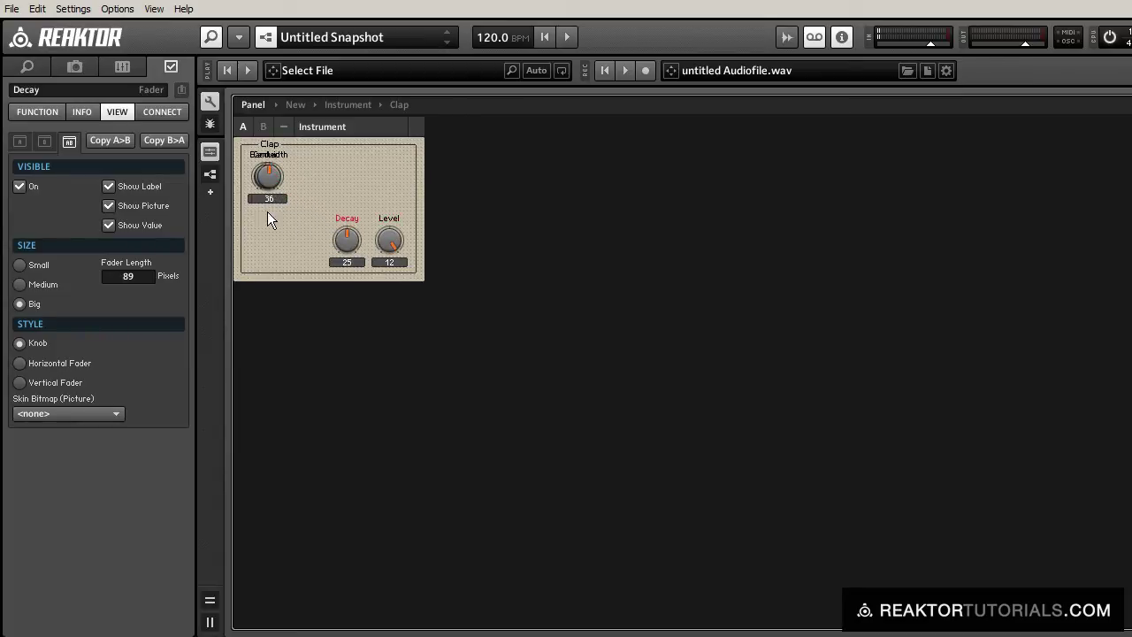
{"action": "left_click_drag", "start_coordinate": [269, 189], "coordinate": [312, 192]}
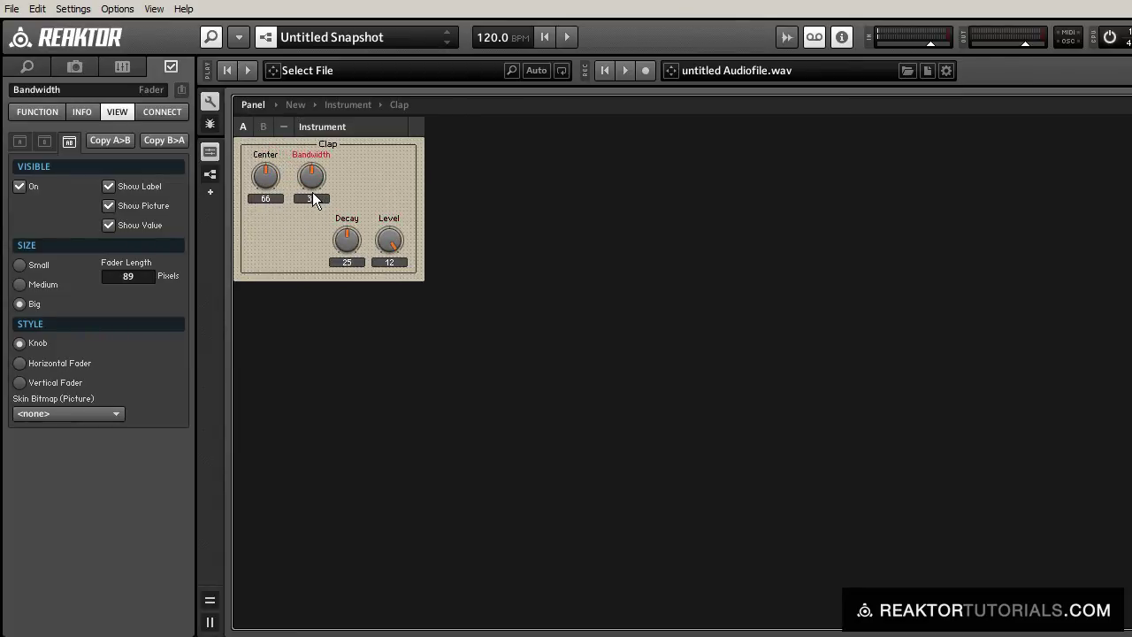
{"action": "left_click_drag", "start_coordinate": [347, 239], "coordinate": [357, 177]}
{"action": "left_click_drag", "start_coordinate": [391, 237], "coordinate": [406, 174]}
{"action": "left_click", "coordinate": [205, 102]}
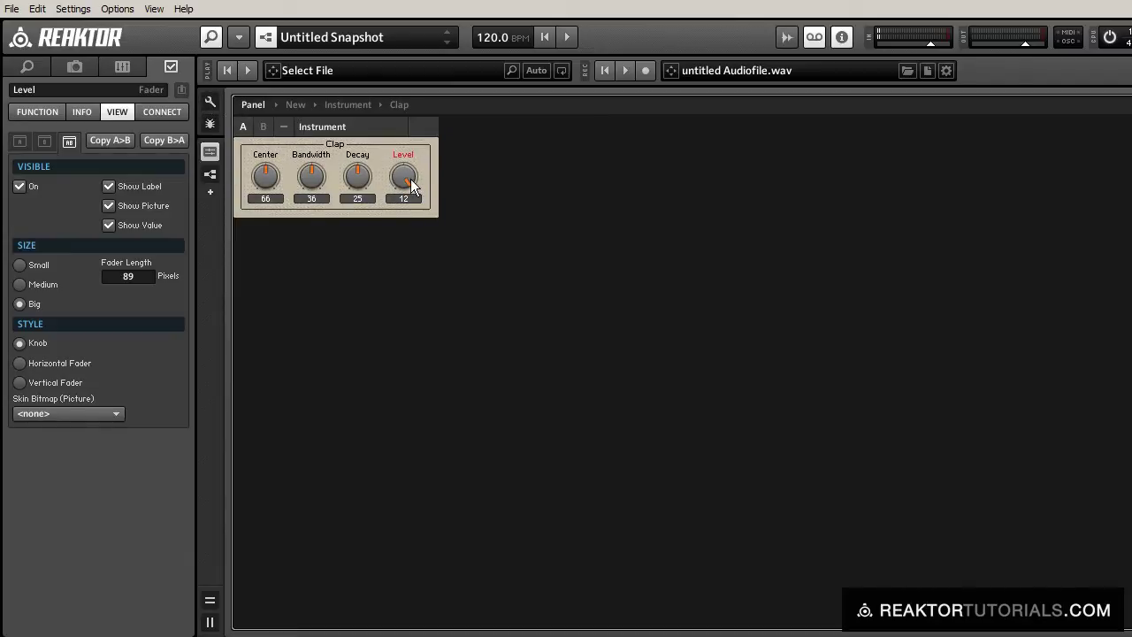
{"action": "key", "text": "F6"}
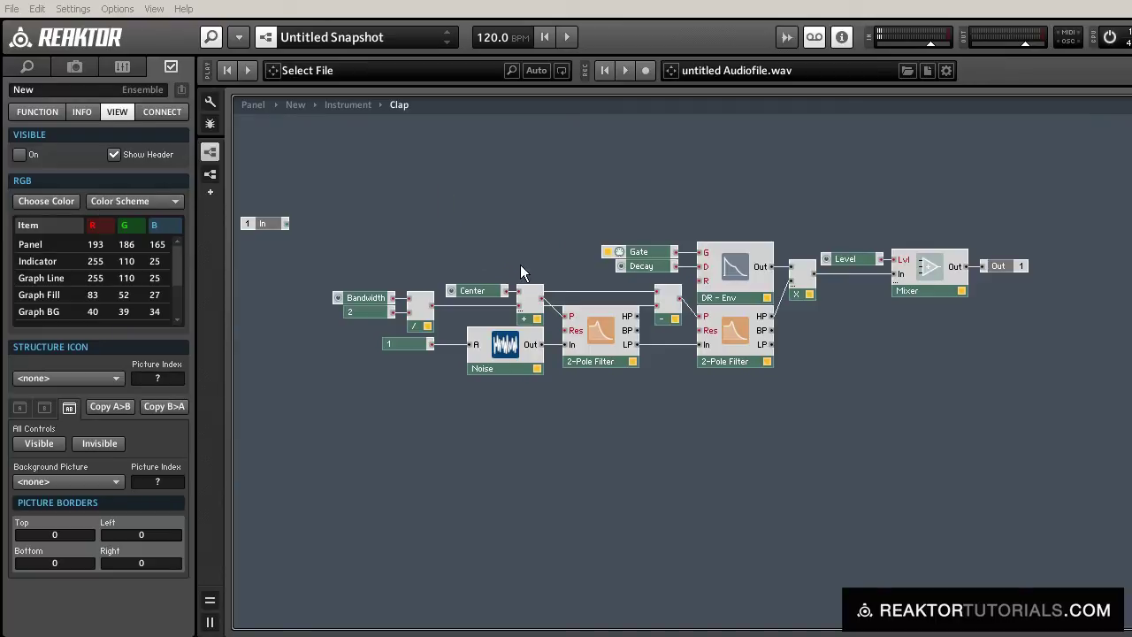
Insert a DR - Env envelope module below the circuit using the 'dr' search.
{"action": "left_click", "coordinate": [544, 416]}
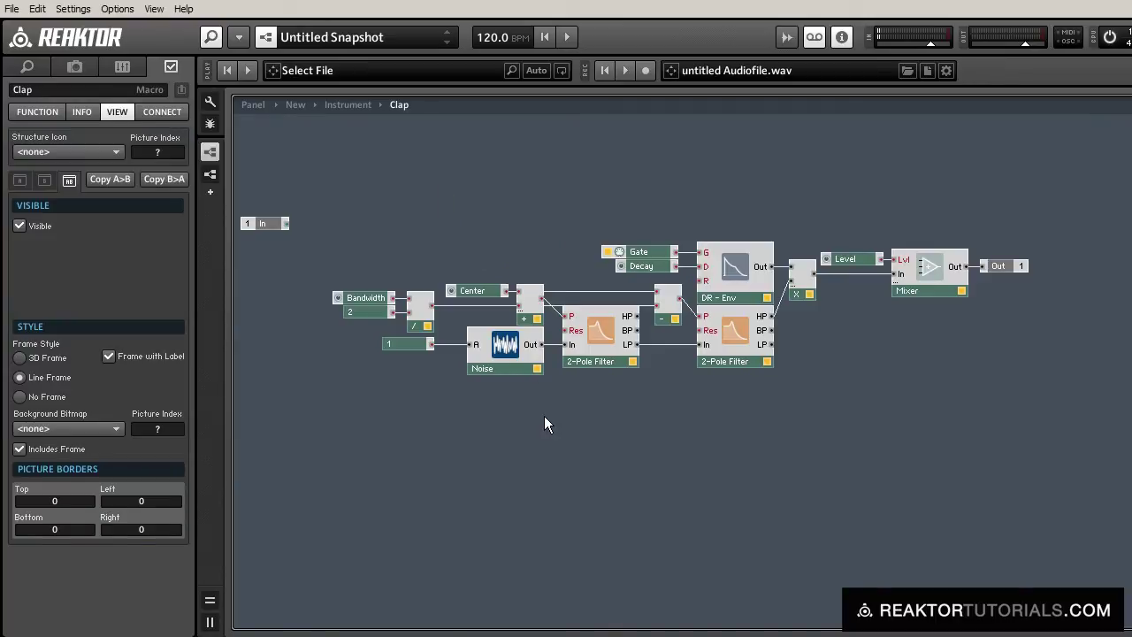
{"action": "double_click", "coordinate": [544, 416]}
{"action": "type", "text": "dr"}
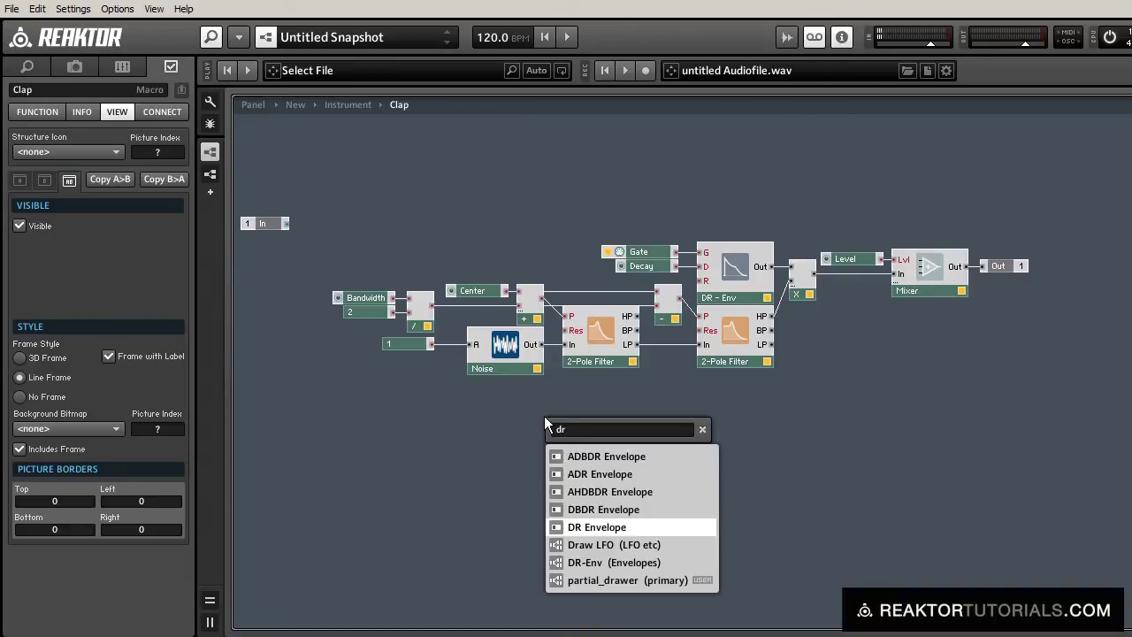
{"action": "key", "text": "Return"}
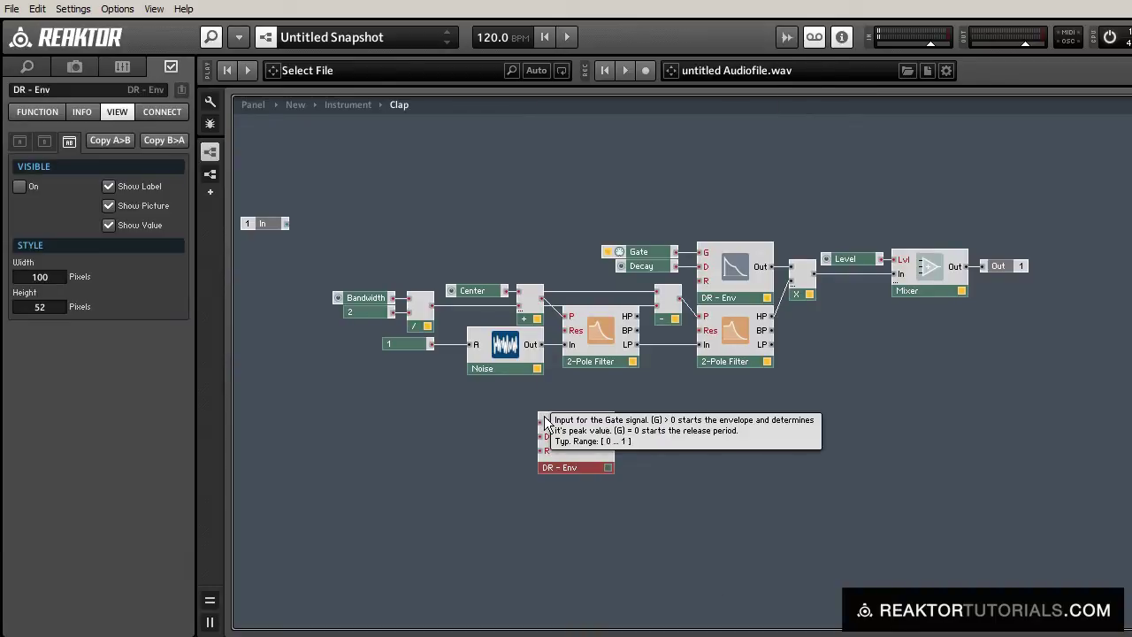
{"action": "left_click_drag", "start_coordinate": [575, 459], "coordinate": [606, 449]}
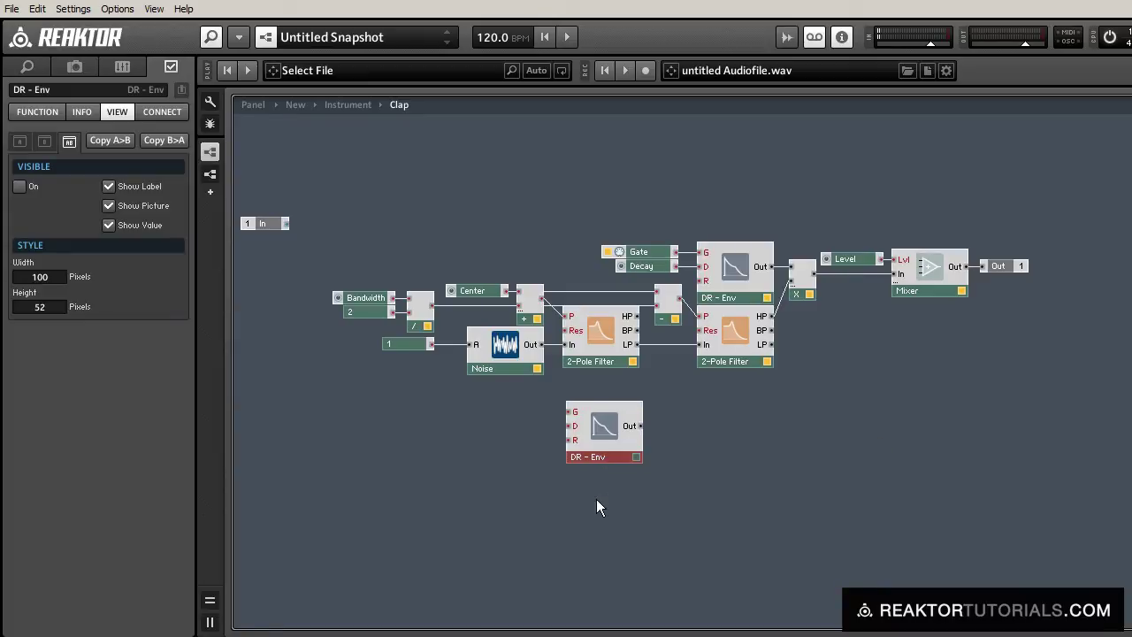
Insert a Single Delay module under the new envelope and move it left.
{"action": "double_click", "coordinate": [594, 482]}
{"action": "type", "text": "sing"}
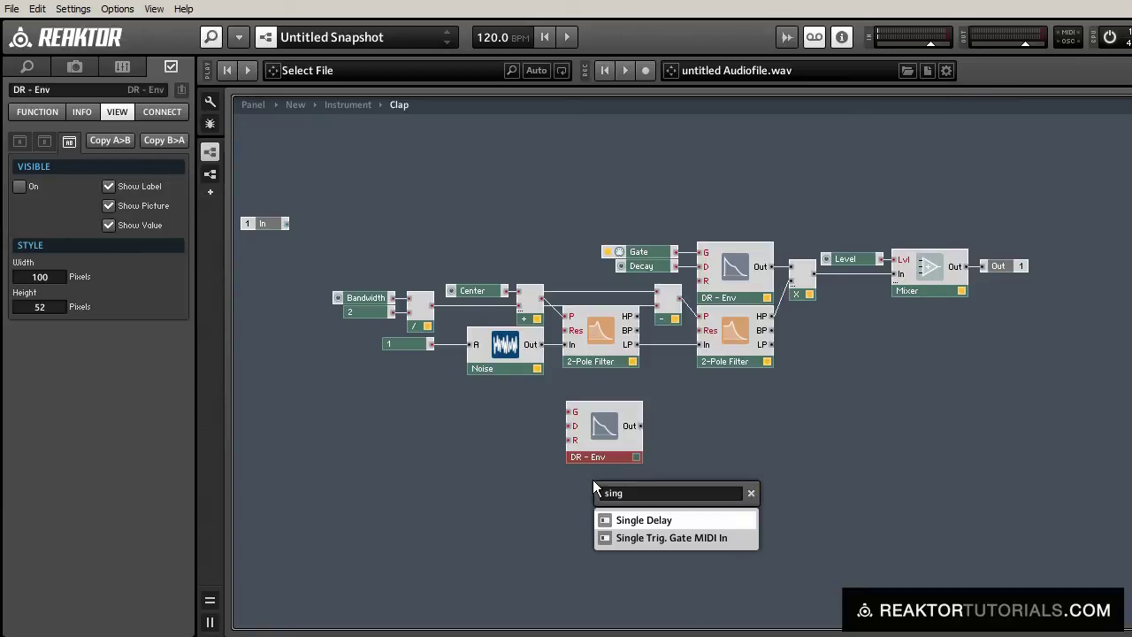
{"action": "key", "text": "Return"}
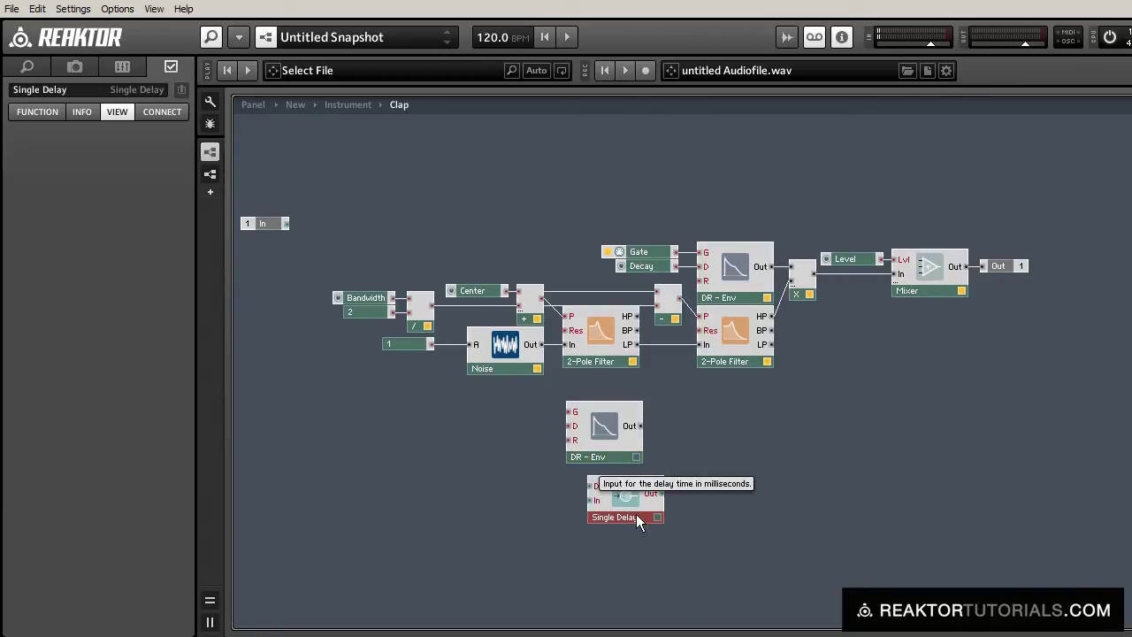
{"action": "left_click_drag", "start_coordinate": [636, 517], "coordinate": [498, 518]}
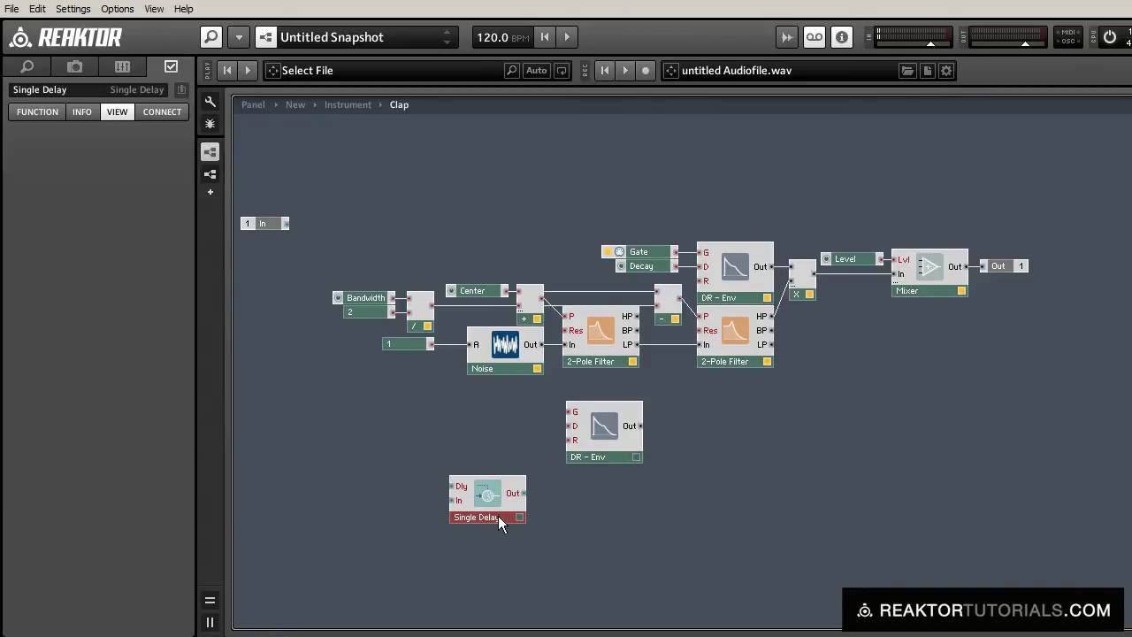
Wire the Single Delay output to the lower envelope's gate and place the pair under the filters.
{"action": "left_click_drag", "start_coordinate": [611, 453], "coordinate": [606, 508]}
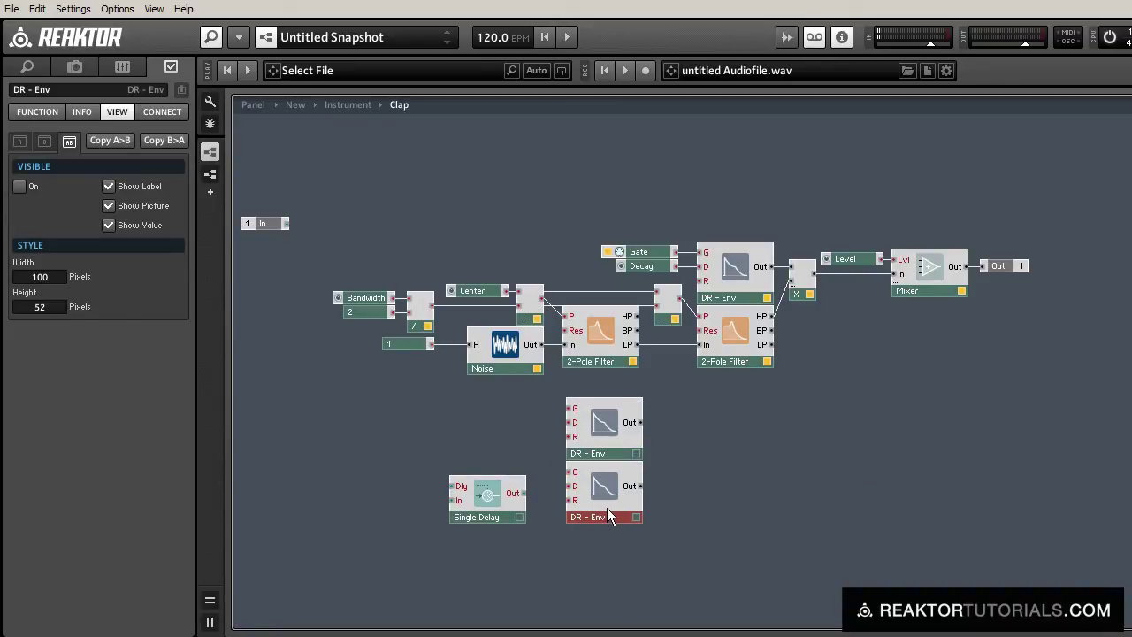
{"action": "left_click_drag", "start_coordinate": [523, 493], "coordinate": [573, 478]}
{"action": "left_click_drag", "start_coordinate": [475, 512], "coordinate": [490, 490]}
{"action": "left_click_drag", "start_coordinate": [441, 418], "coordinate": [607, 476]}
{"action": "left_click_drag", "start_coordinate": [403, 449], "coordinate": [614, 557]}
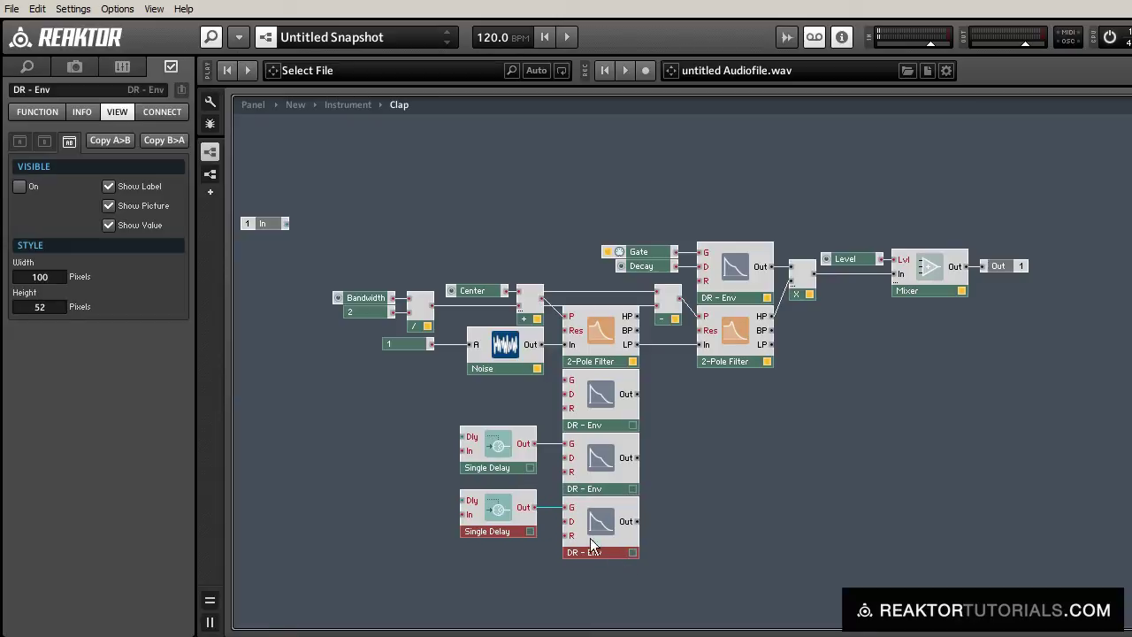
{"action": "left_click_drag", "start_coordinate": [357, 194], "coordinate": [1123, 595]}
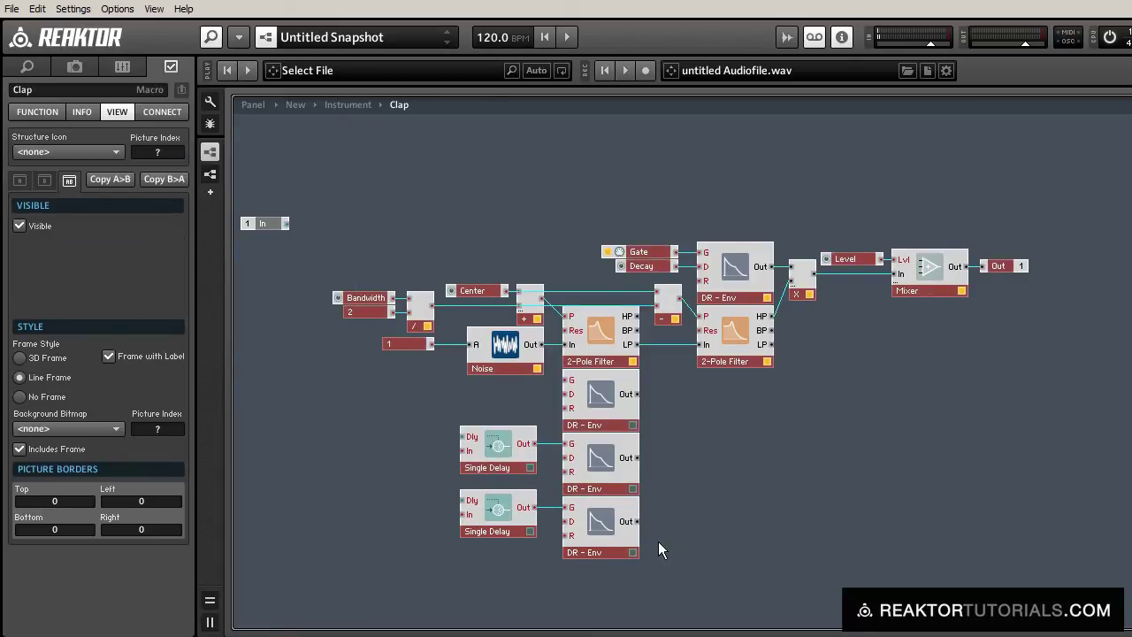
{"action": "left_click_drag", "start_coordinate": [597, 545], "coordinate": [621, 469]}
{"action": "left_click", "coordinate": [461, 482]}
Duplicate the delay-envelope pair and chain the Single Delays' outputs into the next inputs.
{"action": "left_click_drag", "start_coordinate": [449, 452], "coordinate": [621, 543]}
{"action": "key", "text": "ctrl+d"}
{"action": "left_click", "coordinate": [575, 558]}
{"action": "left_click_drag", "start_coordinate": [558, 437], "coordinate": [489, 495]}
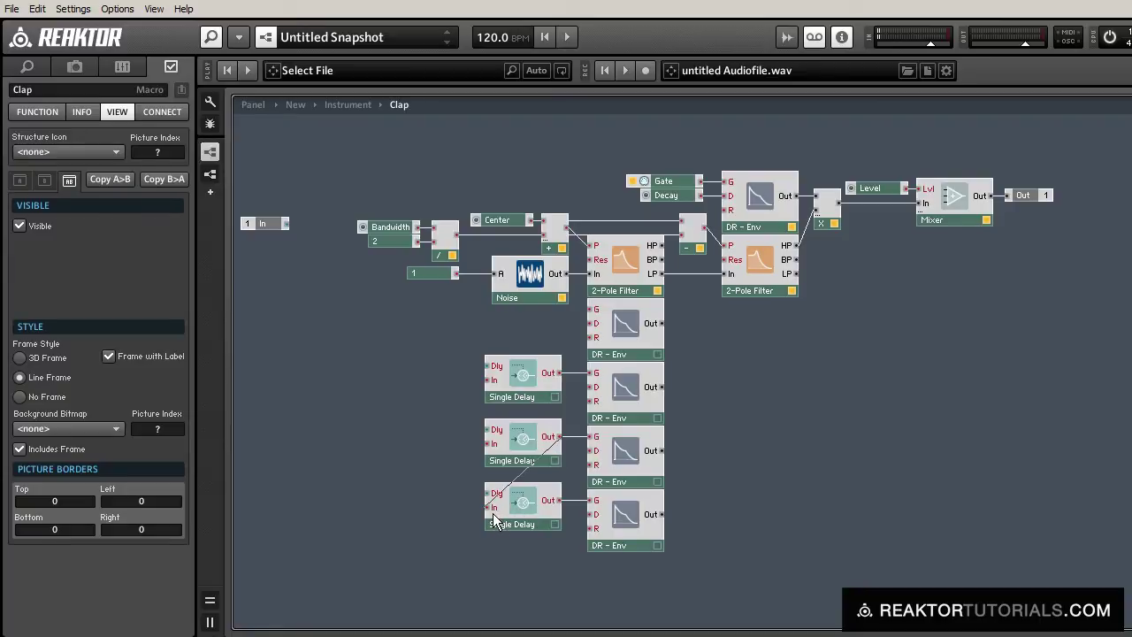
{"action": "left_click", "coordinate": [495, 457]}
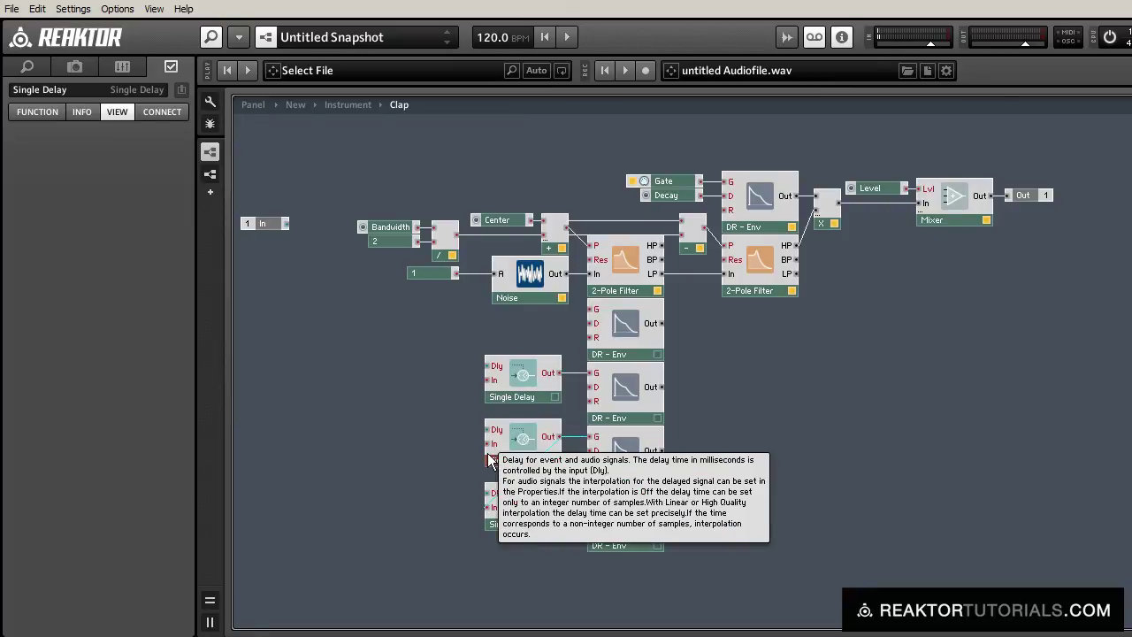
{"action": "left_click_drag", "start_coordinate": [494, 462], "coordinate": [542, 382]}
{"action": "left_click", "coordinate": [362, 395]}
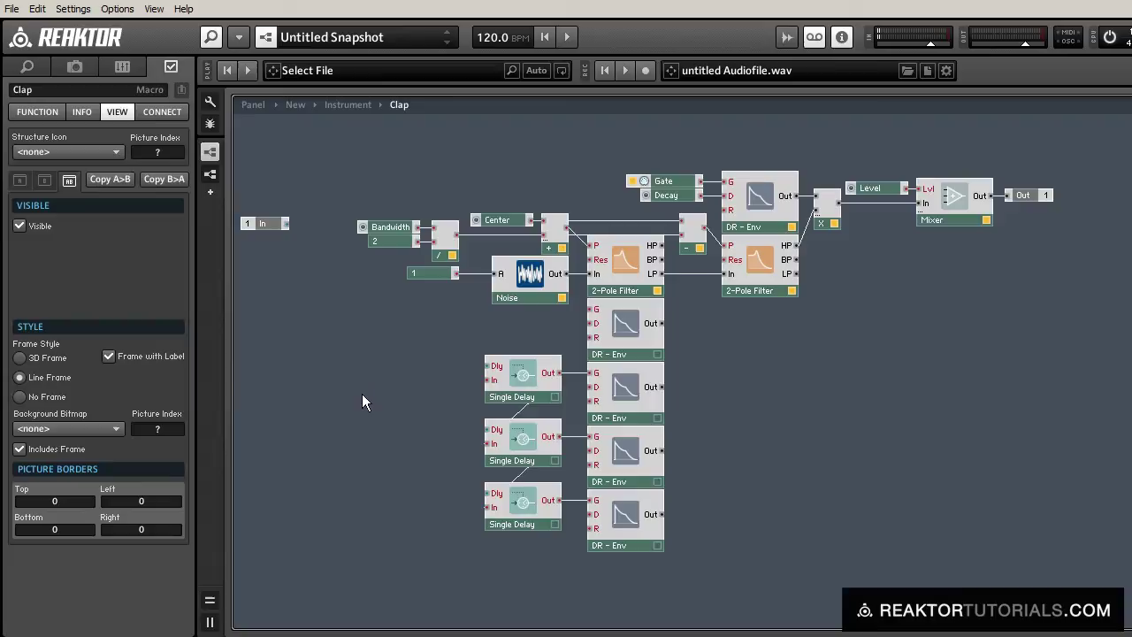
Copy the Gate input and place the copy left of the lower envelopes.
{"action": "left_click", "coordinate": [653, 184]}
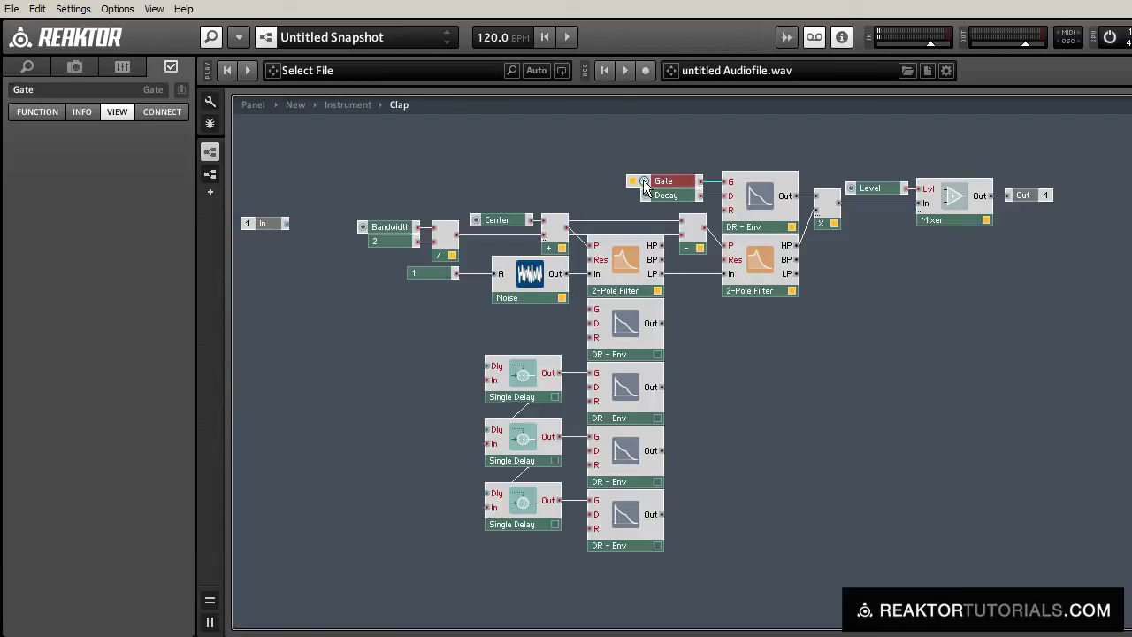
{"action": "left_click_drag", "start_coordinate": [653, 185], "coordinate": [590, 311]}
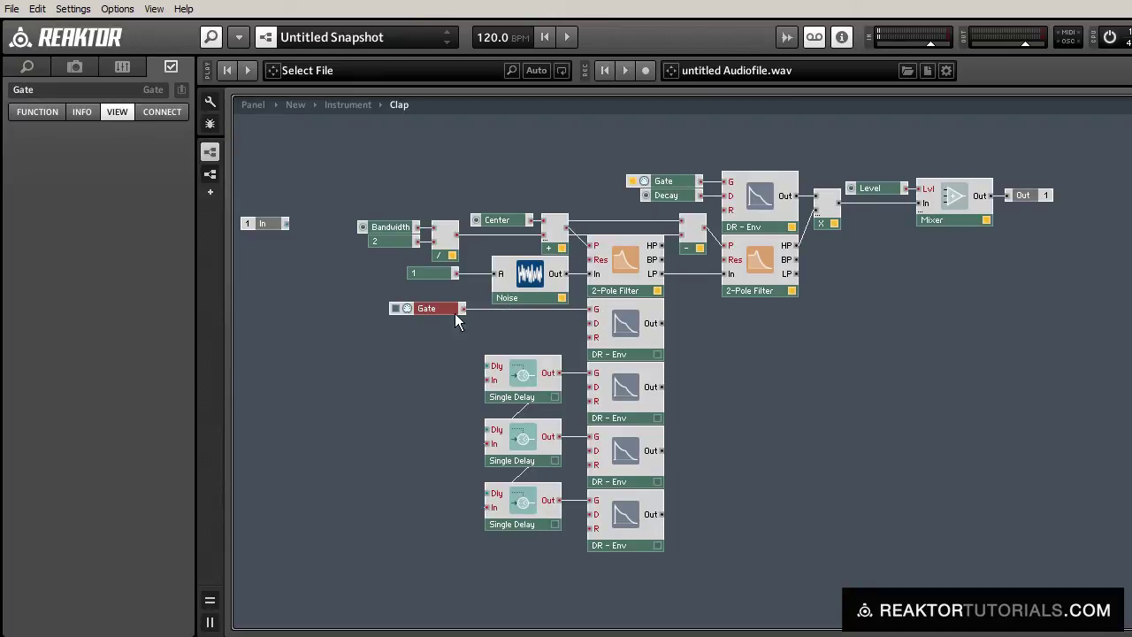
{"action": "left_click_drag", "start_coordinate": [434, 311], "coordinate": [487, 381]}
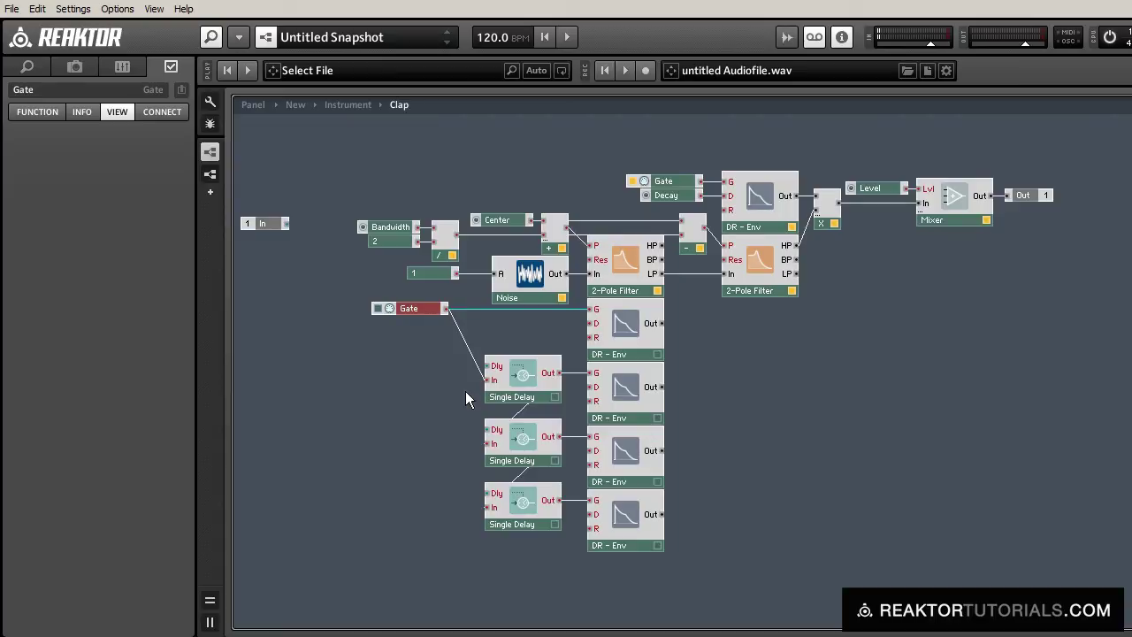
Create a Delay control from the Dly port and wire it to all three Single Delays.
{"action": "right_click", "coordinate": [501, 369]}
{"action": "left_click", "coordinate": [539, 371]}
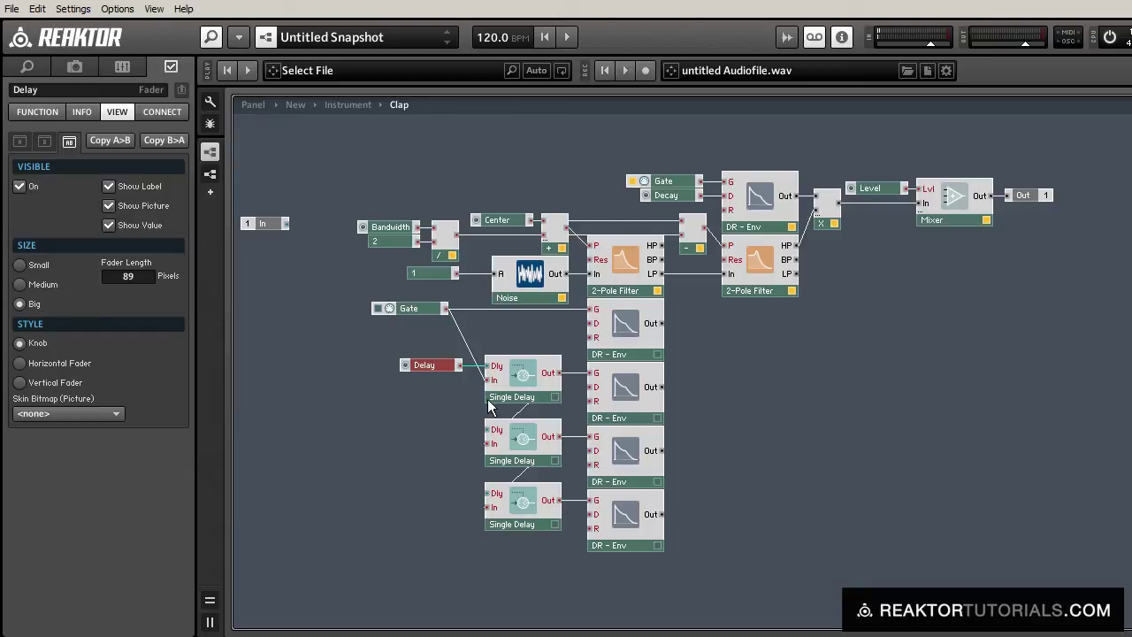
{"action": "left_click_drag", "start_coordinate": [457, 364], "coordinate": [468, 422]}
{"action": "left_click_drag", "start_coordinate": [459, 364], "coordinate": [489, 495]}
{"action": "left_click_drag", "start_coordinate": [418, 362], "coordinate": [404, 362]}
Set the Delay control's range to Max 50, Min 1, step size 1, default 26.
{"action": "left_click", "coordinate": [53, 112]}
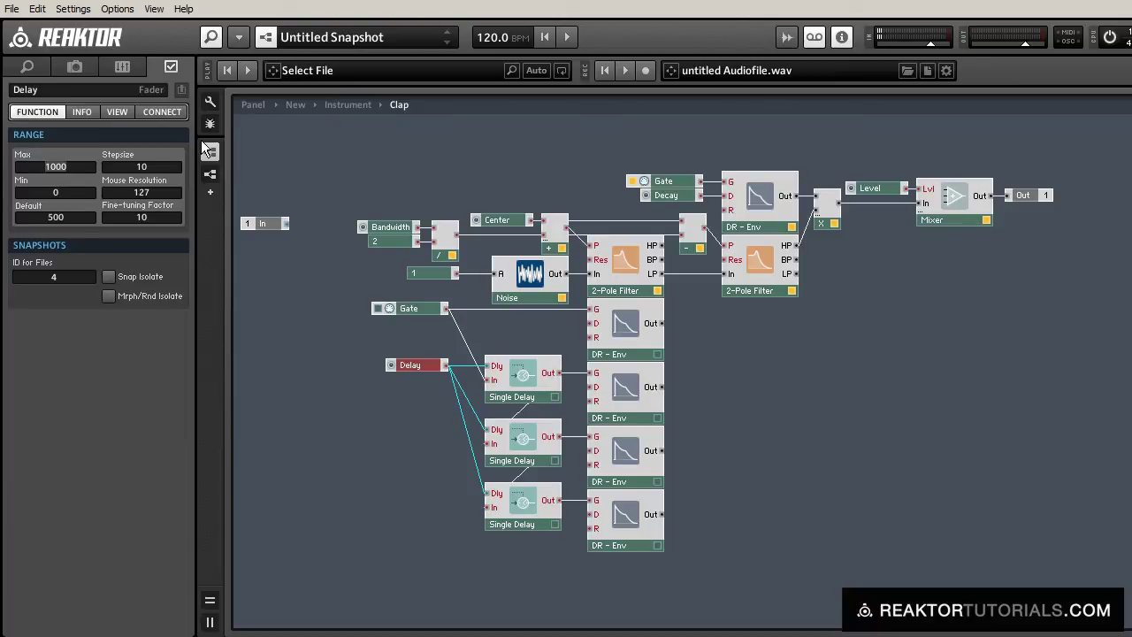
{"action": "type", "text": "50"}
{"action": "key", "text": "Return"}
{"action": "type", "text": "30"}
{"action": "key", "text": "Return"}
{"action": "type", "text": "1"}
{"action": "key", "text": "Return"}
{"action": "left_click", "coordinate": [152, 167]}
{"action": "type", "text": "1"}
{"action": "key", "text": "Return"}
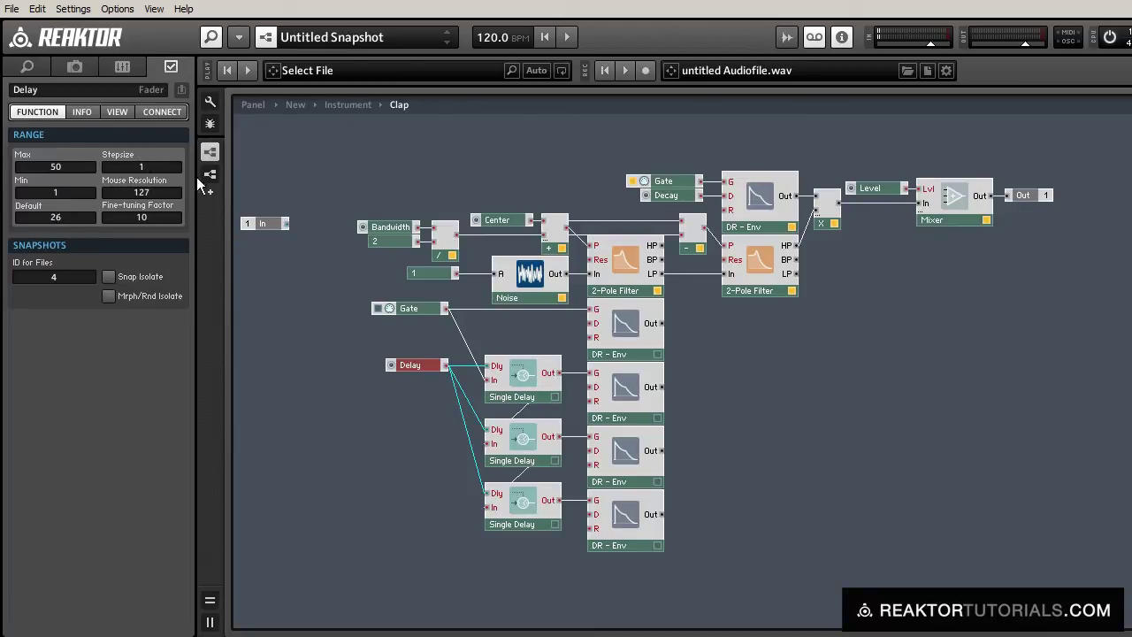
{"action": "left_click", "coordinate": [414, 374]}
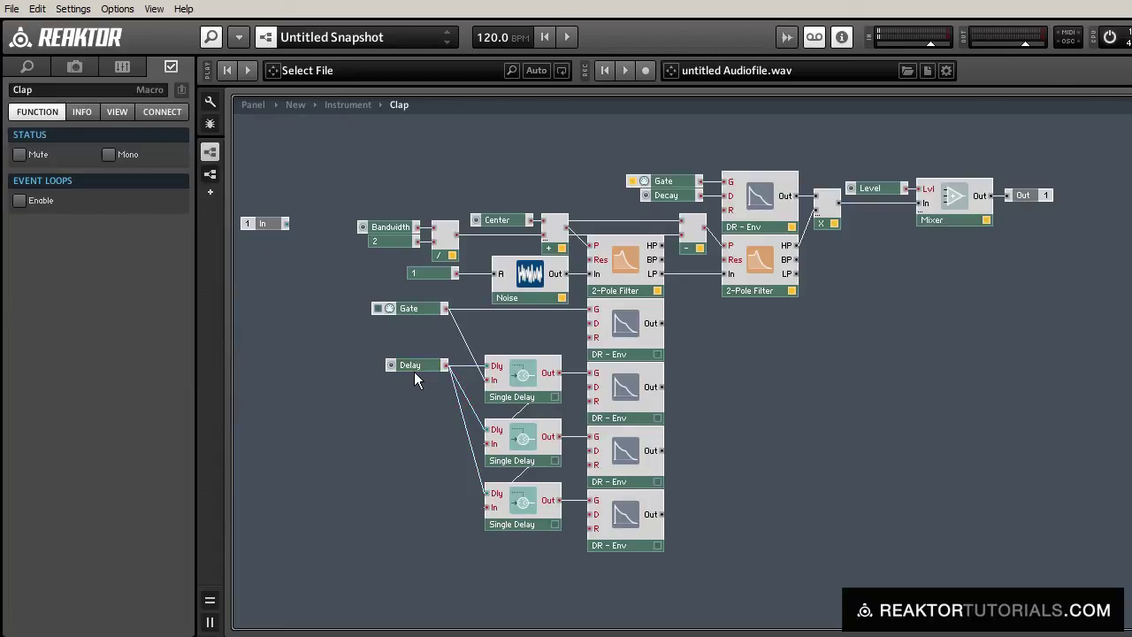
{"action": "left_click", "coordinate": [417, 368]}
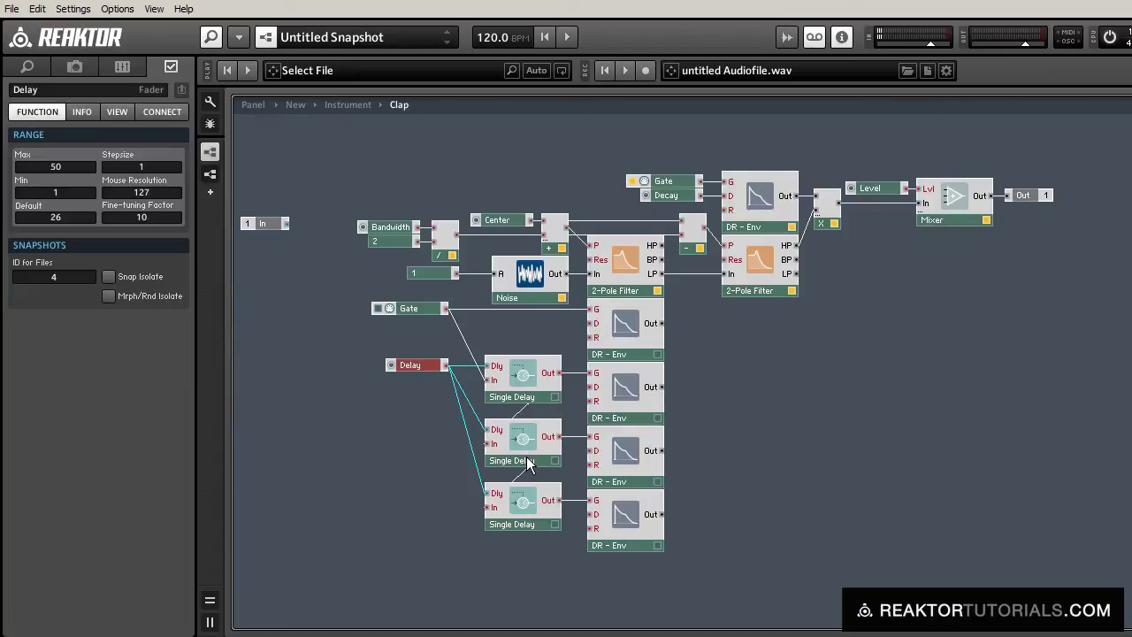
Insert a Log. (A) module via the 'log' search.
{"action": "left_click", "coordinate": [527, 509]}
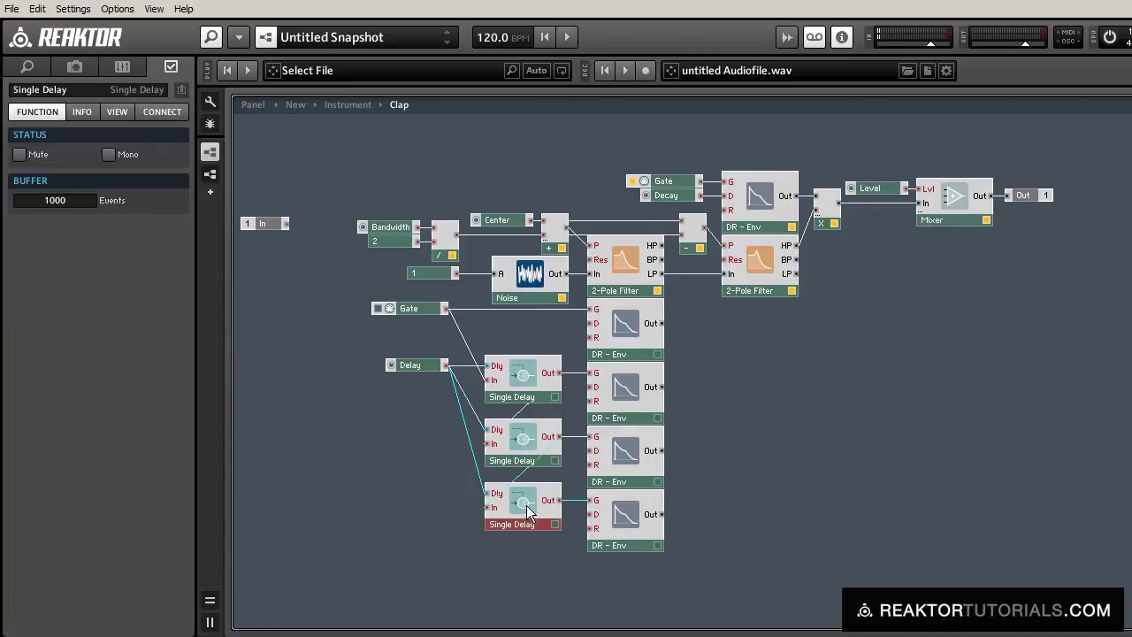
{"action": "left_click", "coordinate": [524, 455]}
{"action": "left_click", "coordinate": [520, 378]}
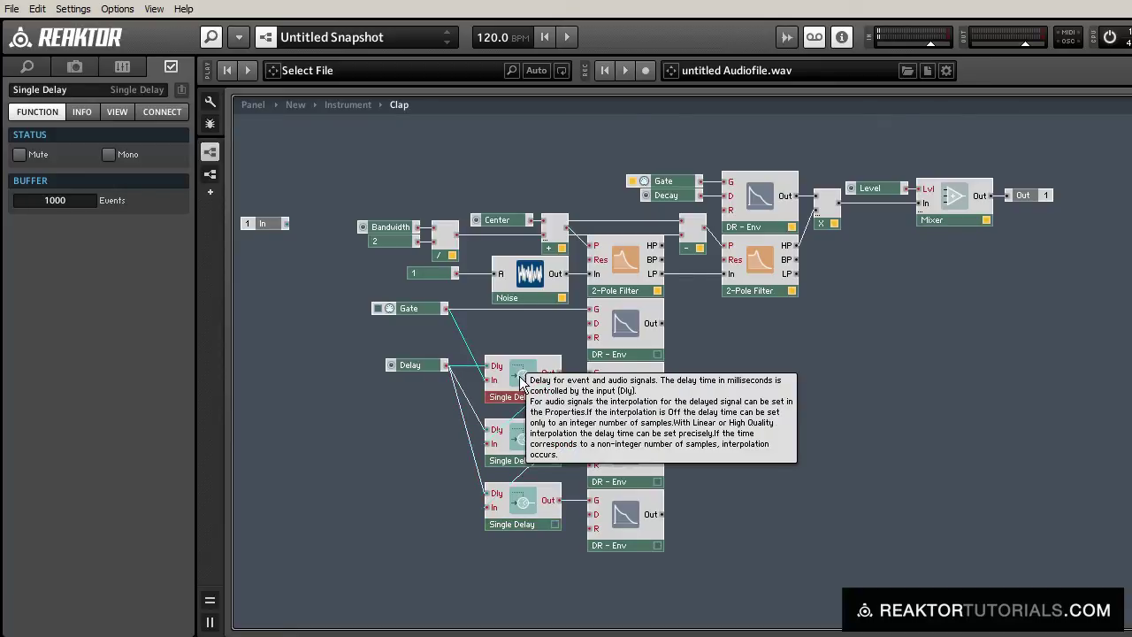
{"action": "left_click", "coordinate": [366, 489]}
{"action": "double_click", "coordinate": [366, 489]}
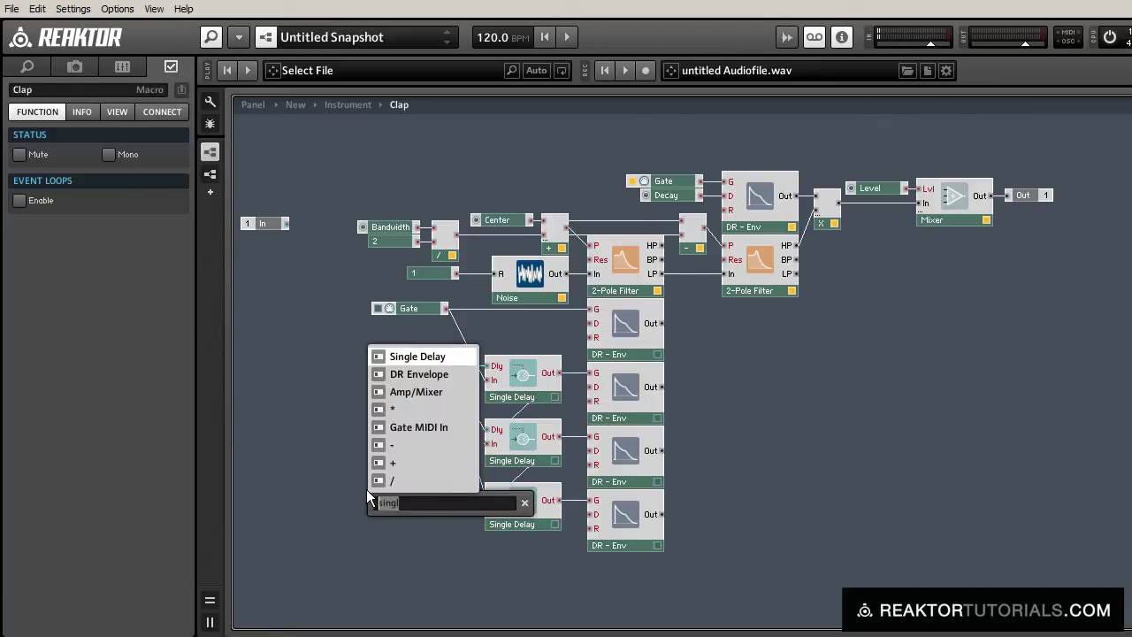
{"action": "type", "text": "log"}
{"action": "key", "text": "Return"}
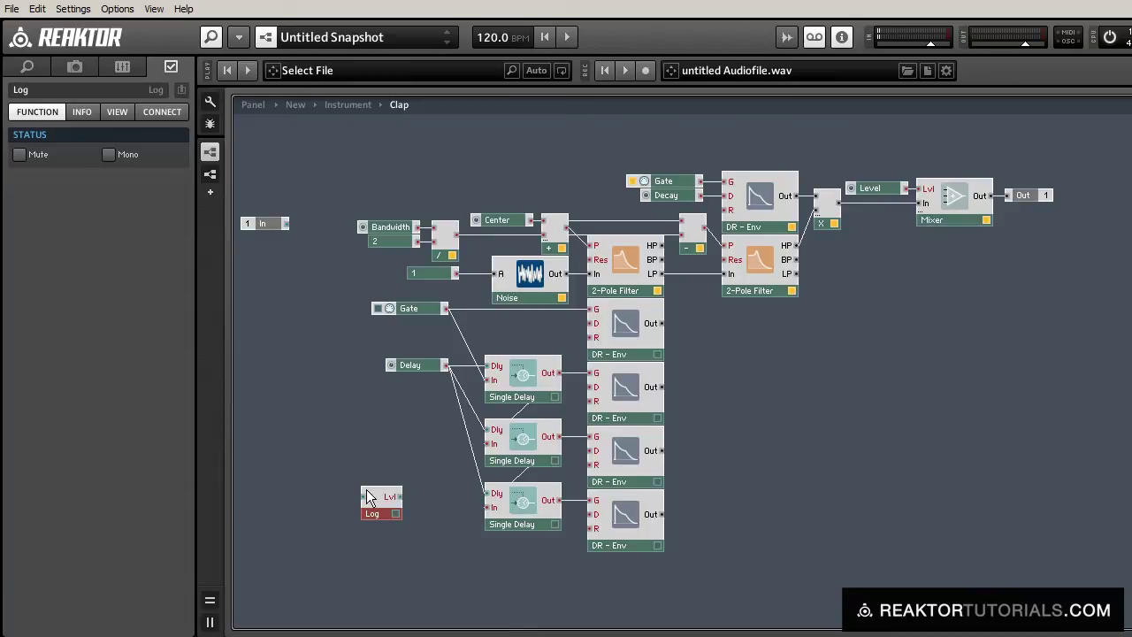
Feed the Delay knob into the Log module and its level into the lower DR-Env envelopes.
{"action": "left_click_drag", "start_coordinate": [366, 497], "coordinate": [446, 366]}
{"action": "left_click_drag", "start_coordinate": [382, 513], "coordinate": [591, 375]}
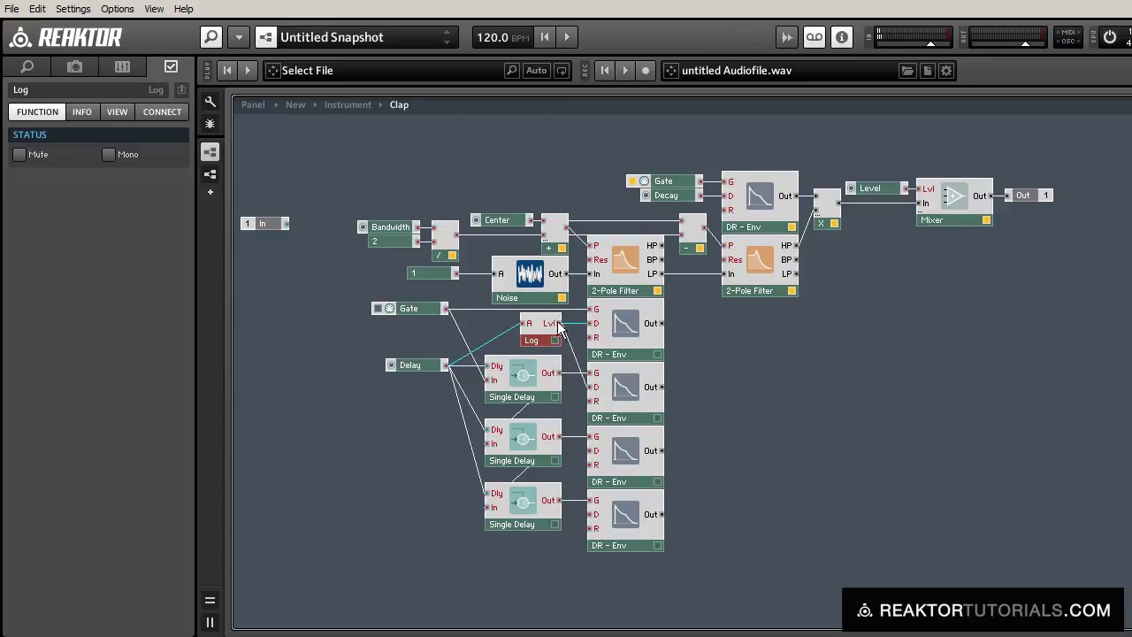
{"action": "left_click_drag", "start_coordinate": [558, 324], "coordinate": [591, 438]}
{"action": "left_click_drag", "start_coordinate": [558, 323], "coordinate": [590, 502]}
{"action": "left_click", "coordinate": [715, 510]}
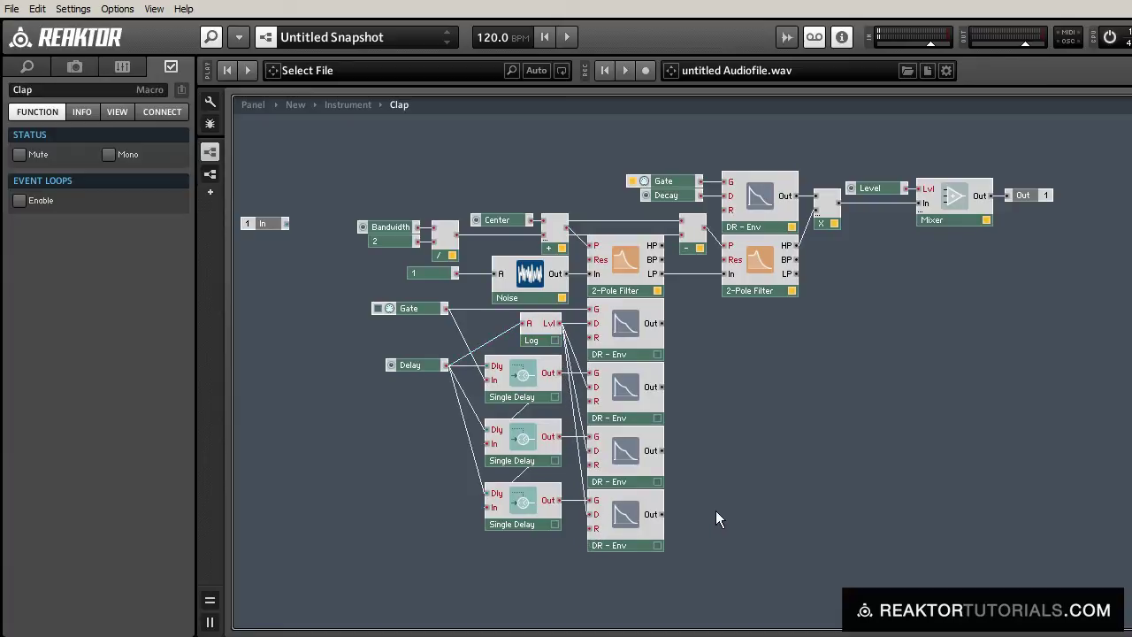
Insert a + Add module and wire all four lower envelopes into it.
{"action": "double_click", "coordinate": [762, 498]}
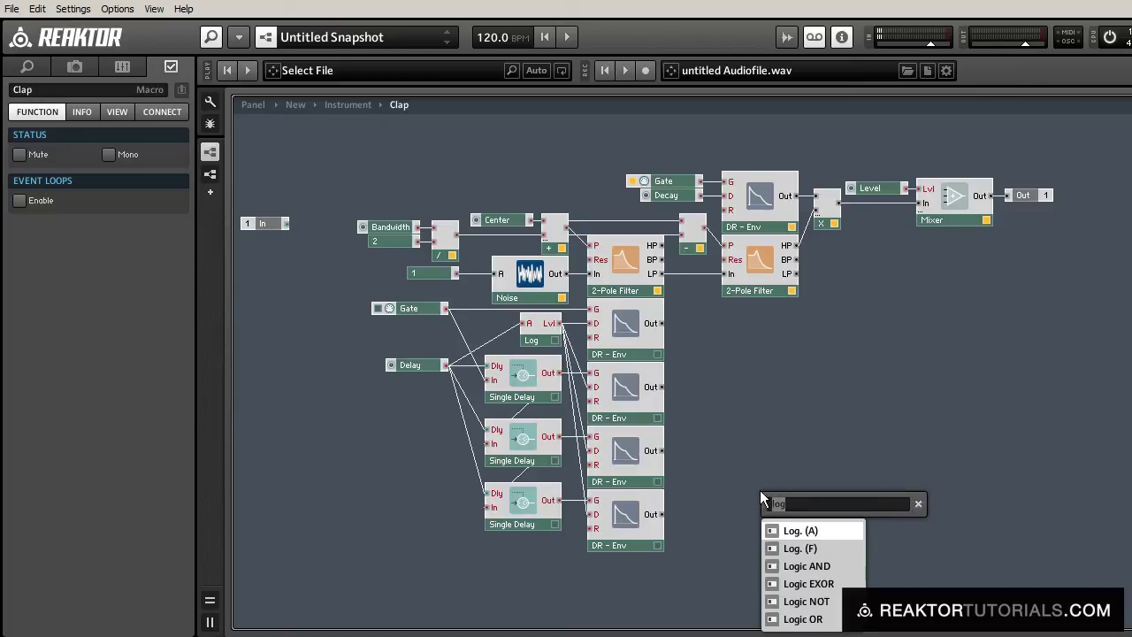
{"action": "type", "text": "+"}
{"action": "key", "text": "Return"}
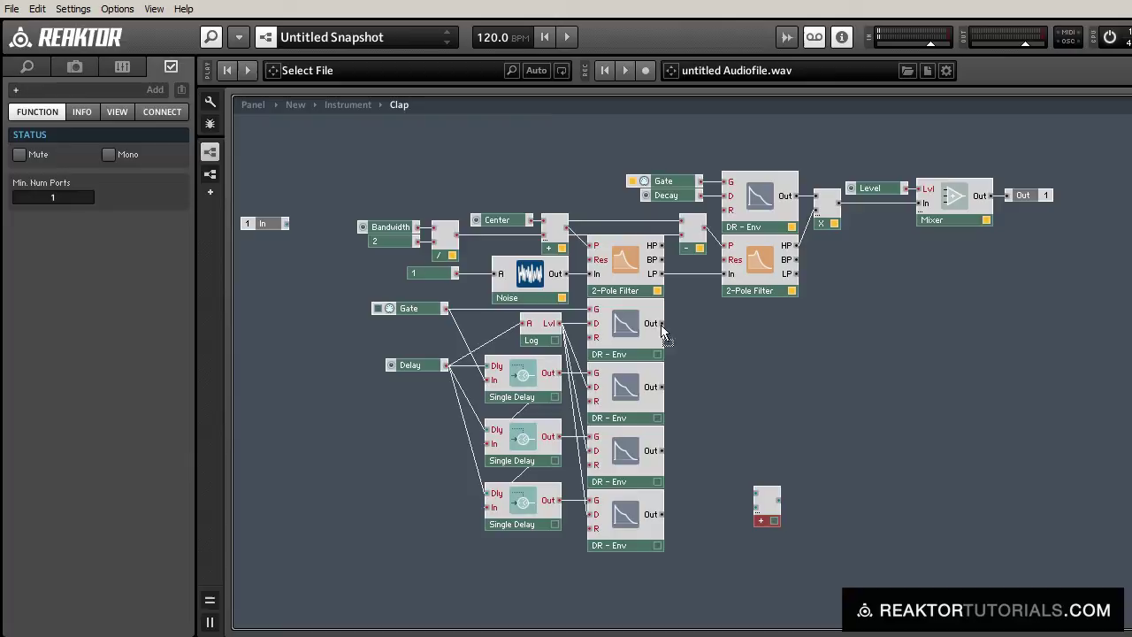
{"action": "mouse_move", "coordinate": [660, 323]}
{"action": "left_mouse_down"}
{"action": "mouse_move", "coordinate": [757, 493]}
{"action": "mouse_move", "coordinate": [774, 442]}
{"action": "mouse_move", "coordinate": [741, 331]}
{"action": "mouse_move", "coordinate": [735, 350]}
{"action": "left_mouse_up"}
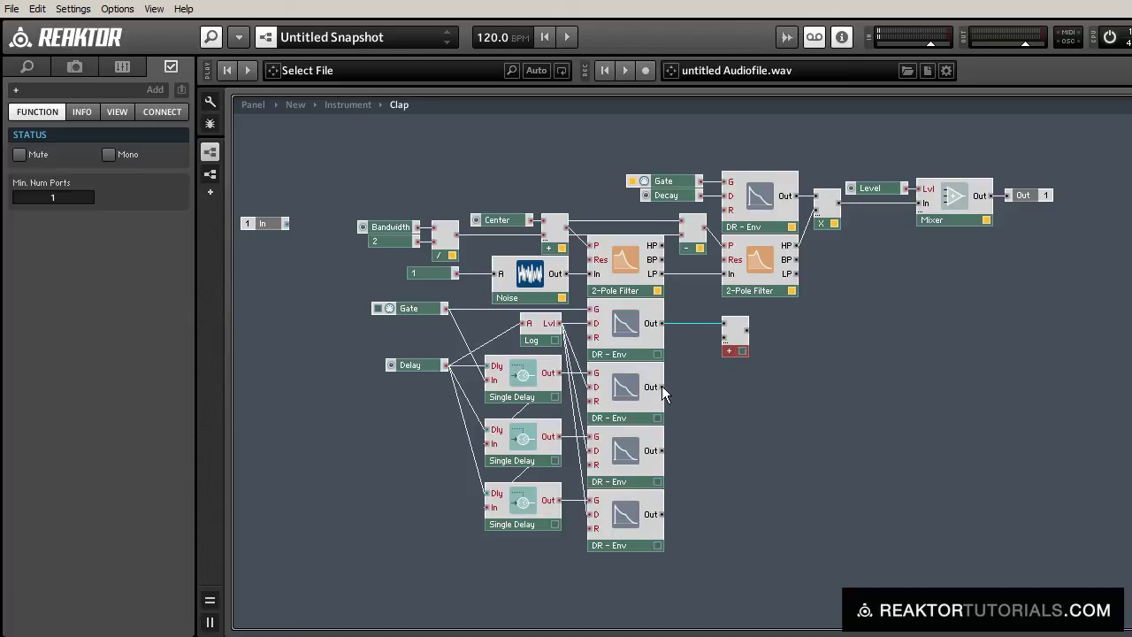
{"action": "left_click_drag", "start_coordinate": [661, 387], "coordinate": [727, 337]}
{"action": "left_click_drag", "start_coordinate": [662, 450], "coordinate": [733, 354]}
{"action": "left_click_drag", "start_coordinate": [661, 514], "coordinate": [786, 378]}
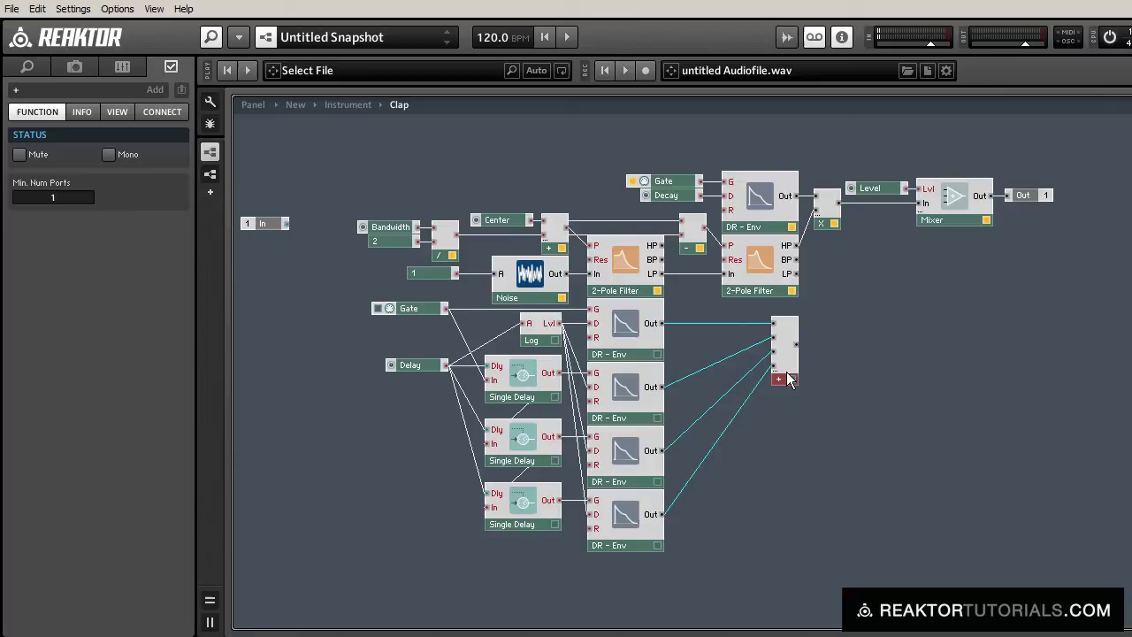
Copy the multiply module, feed it the envelope sum, and route Level to the Mixer's second channel.
{"action": "left_click", "coordinate": [821, 228]}
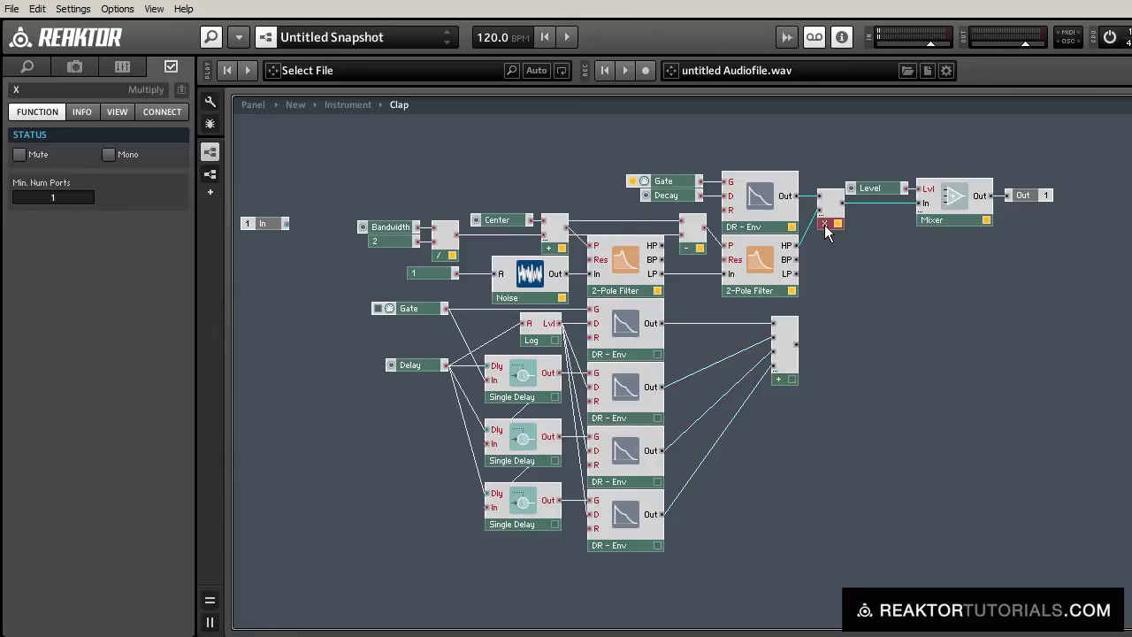
{"action": "left_click_drag", "start_coordinate": [825, 225], "coordinate": [829, 296]}
{"action": "left_click_drag", "start_coordinate": [796, 343], "coordinate": [933, 230]}
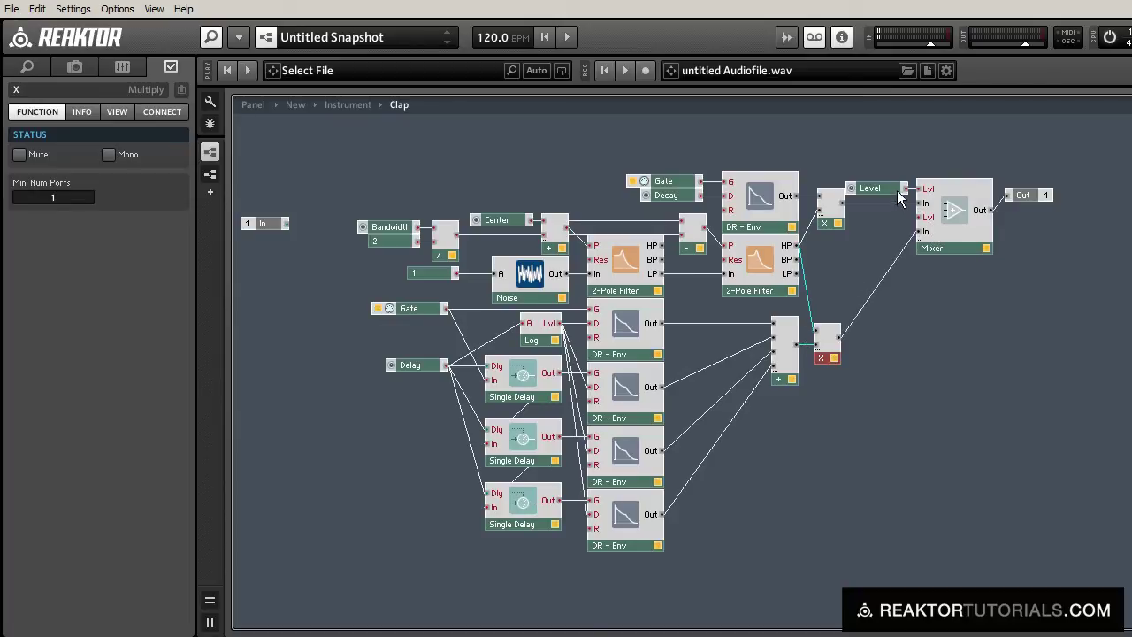
{"action": "left_click_drag", "start_coordinate": [904, 188], "coordinate": [922, 221]}
Shift the Level, Mixer and Out modules right and align Out with the Mixer output.
{"action": "left_click_drag", "start_coordinate": [886, 143], "coordinate": [1055, 290]}
{"action": "left_click_drag", "start_coordinate": [967, 240], "coordinate": [973, 241]}
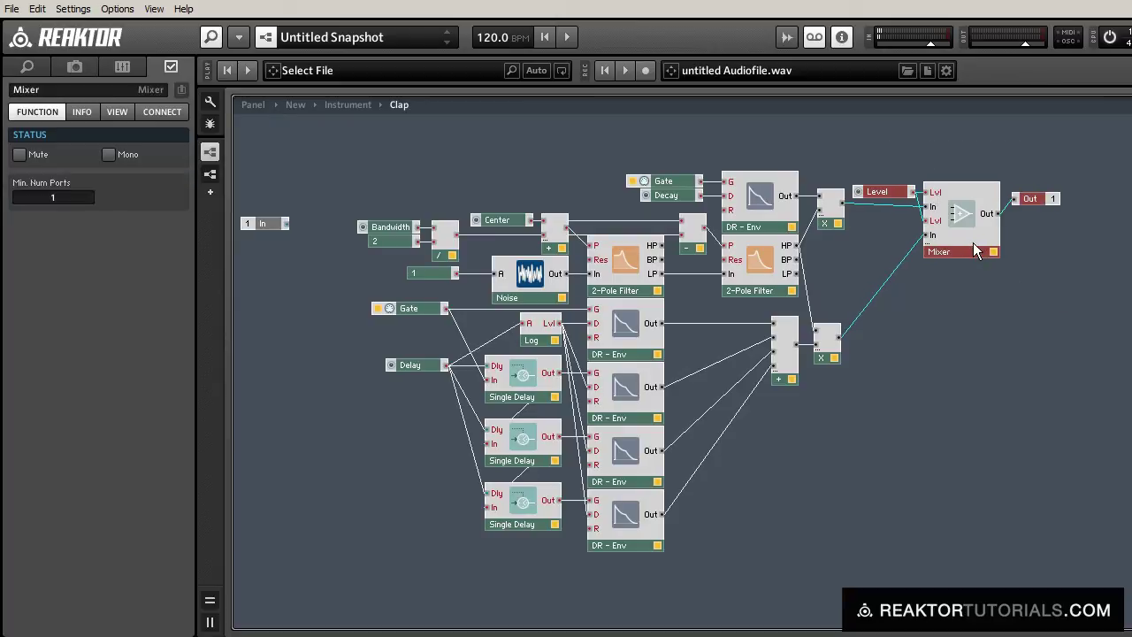
{"action": "left_click", "coordinate": [972, 297]}
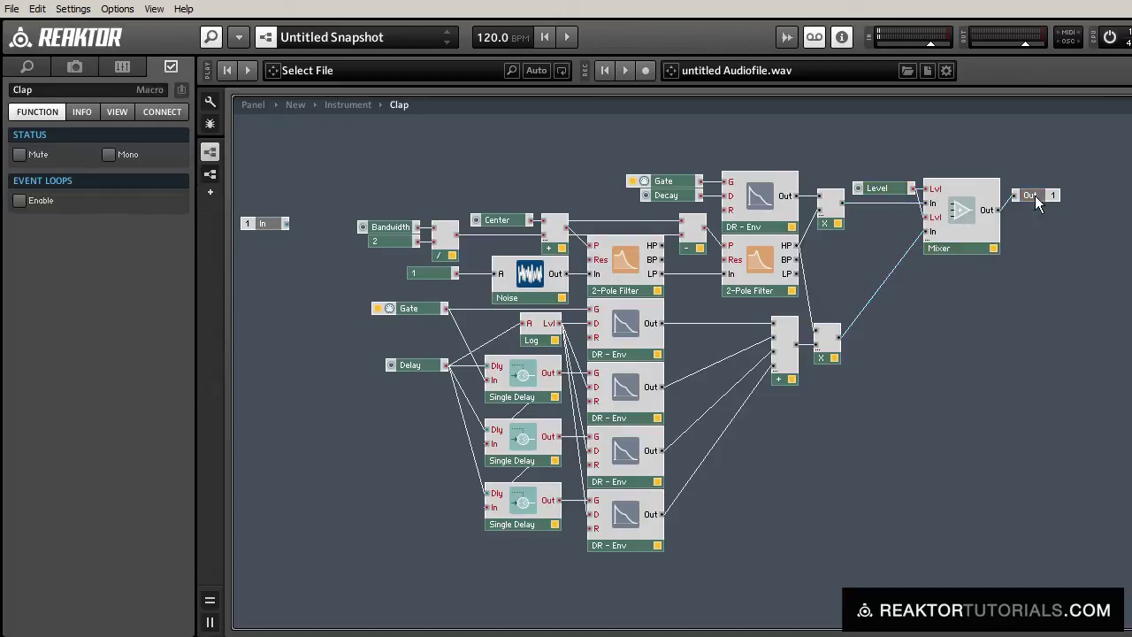
{"action": "left_click", "coordinate": [1035, 198]}
{"action": "left_click_drag", "start_coordinate": [1030, 206], "coordinate": [1030, 210]}
{"action": "left_click", "coordinate": [971, 317]}
On the Clap panel, slot the Delay knob between Decay and Level, then lock the layout.
{"action": "left_click", "coordinate": [254, 105]}
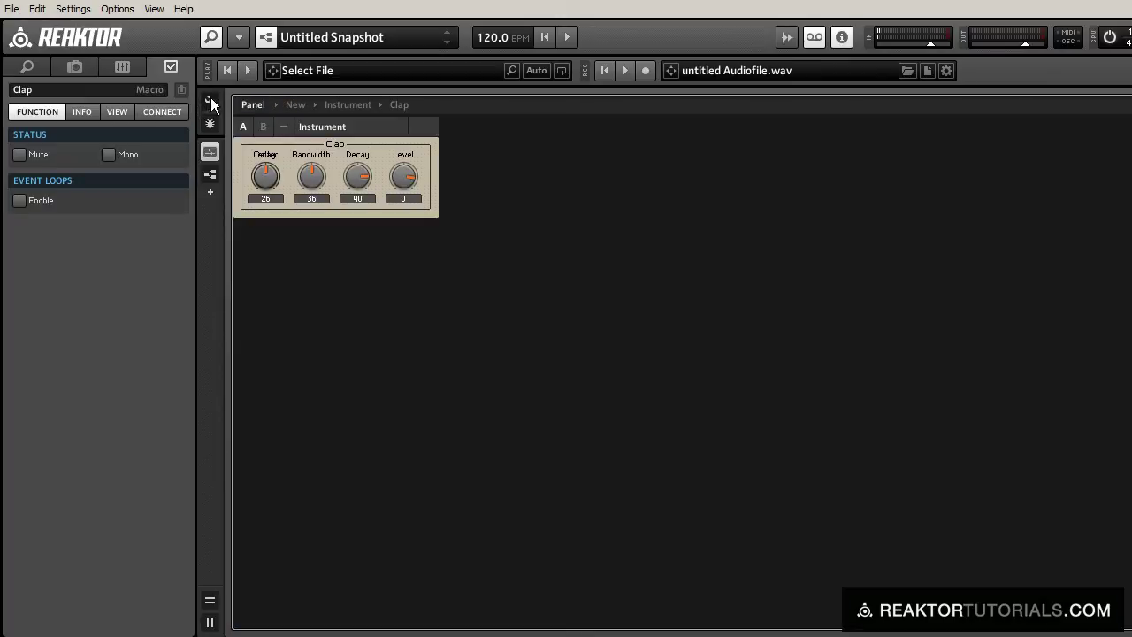
{"action": "left_click_drag", "start_coordinate": [267, 179], "coordinate": [285, 255]}
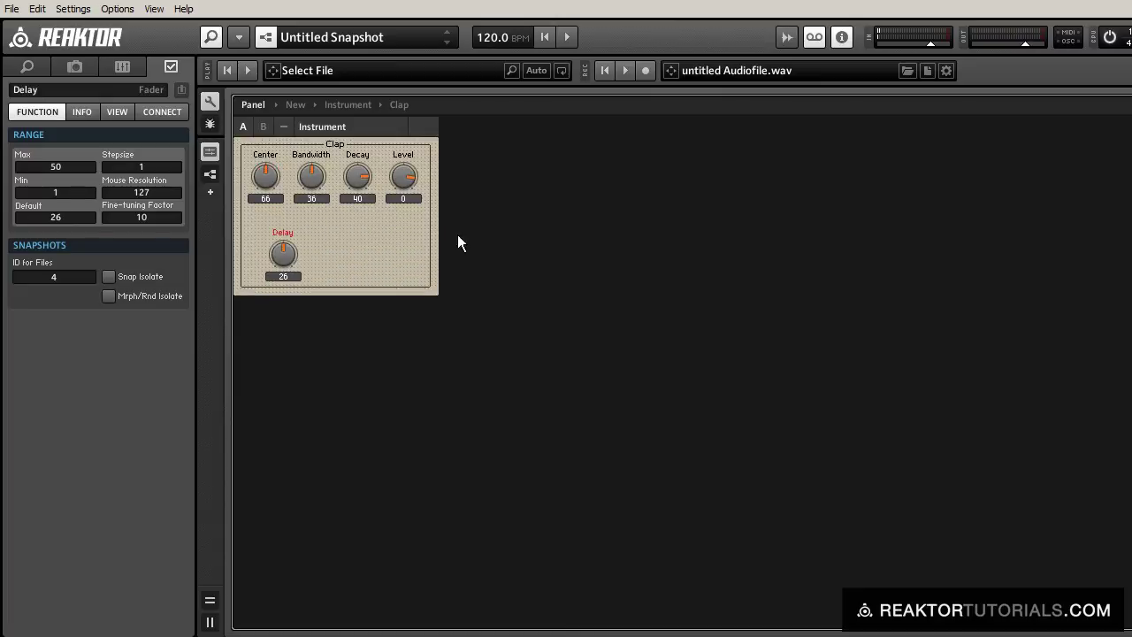
{"action": "left_click_drag", "start_coordinate": [414, 179], "coordinate": [454, 179]}
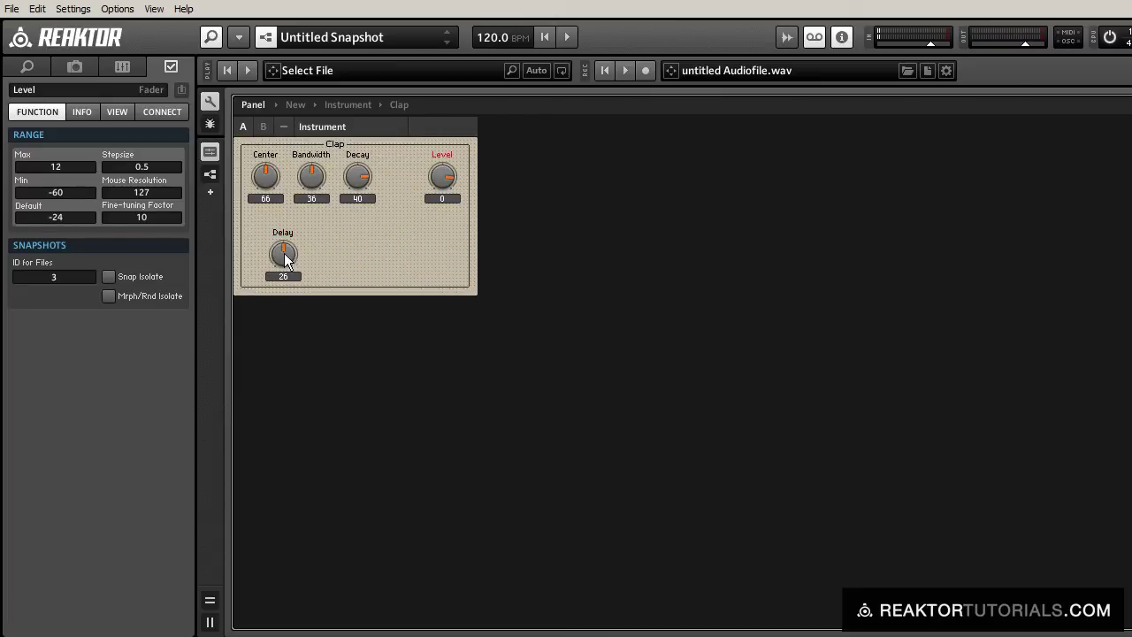
{"action": "left_click_drag", "start_coordinate": [284, 253], "coordinate": [400, 179]}
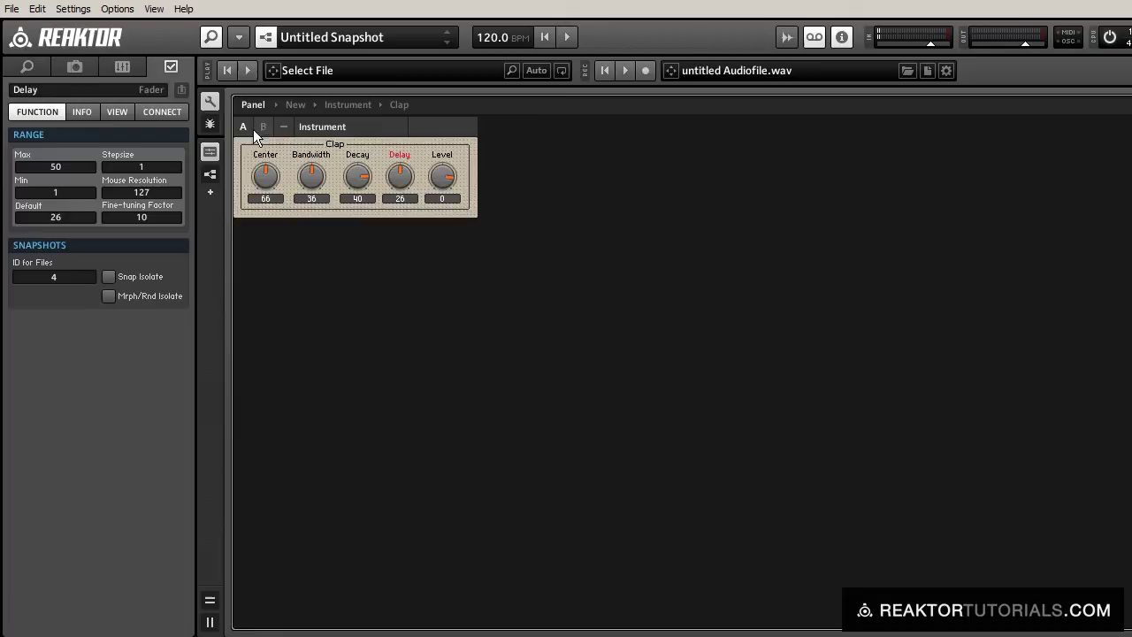
{"action": "left_click", "coordinate": [211, 98]}
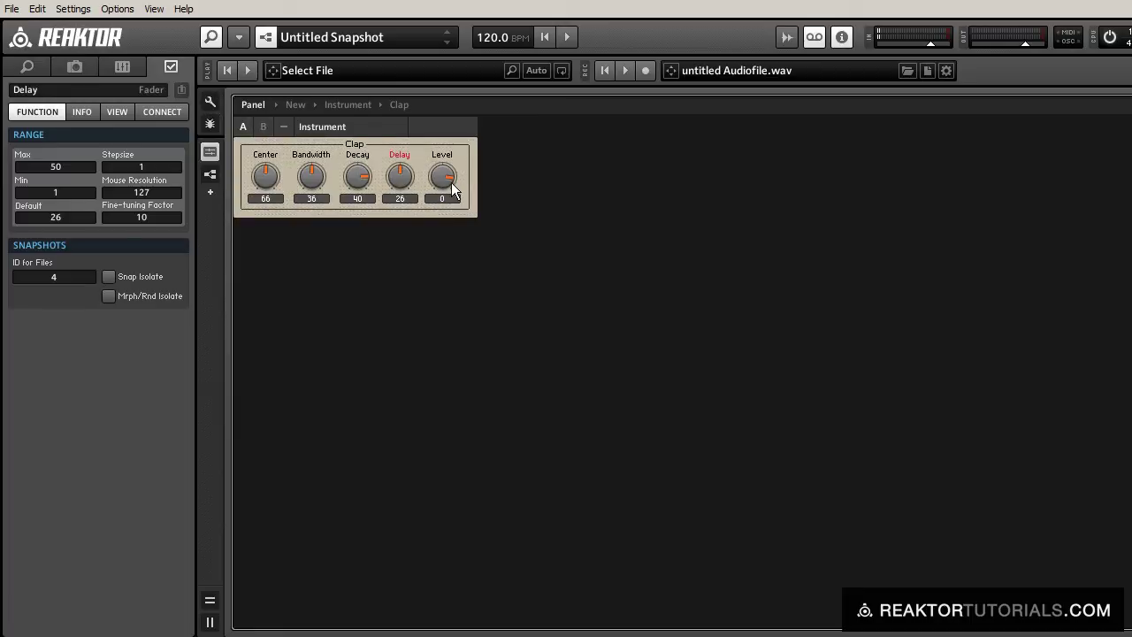